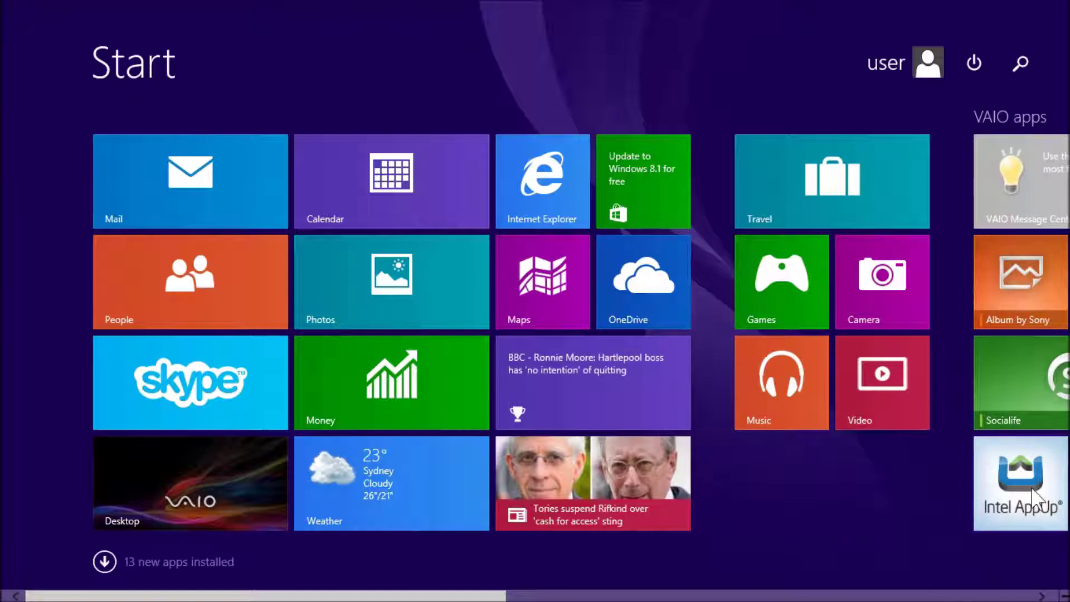
Browse all the Start screen app tiles, then switch to the desktop.
scroll(1034, 509, down, 10)
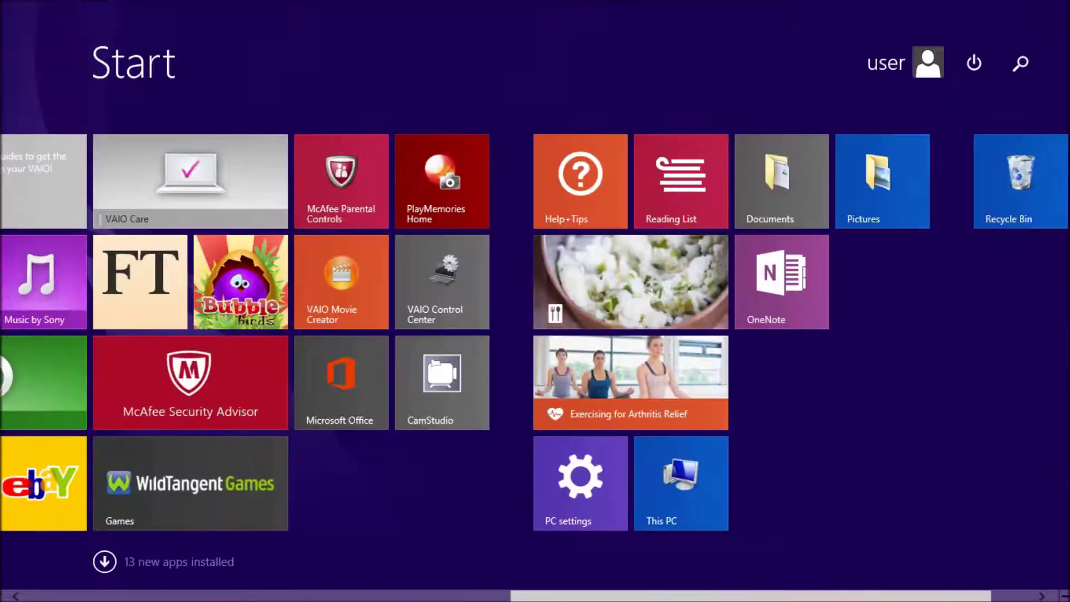
scroll(1065, 407, down, 2)
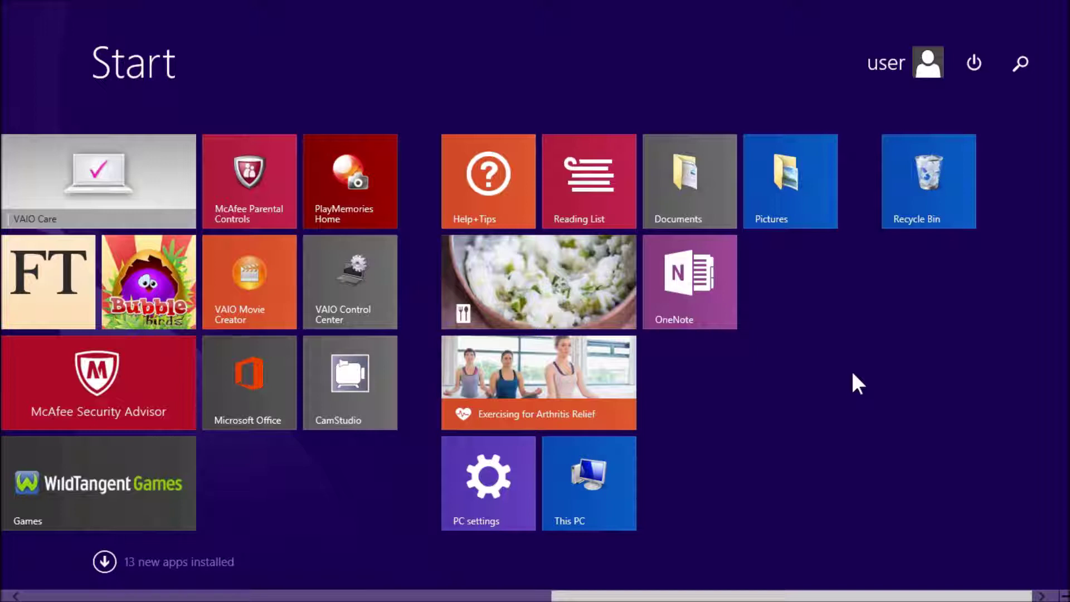
scroll(229, 342, up, 6)
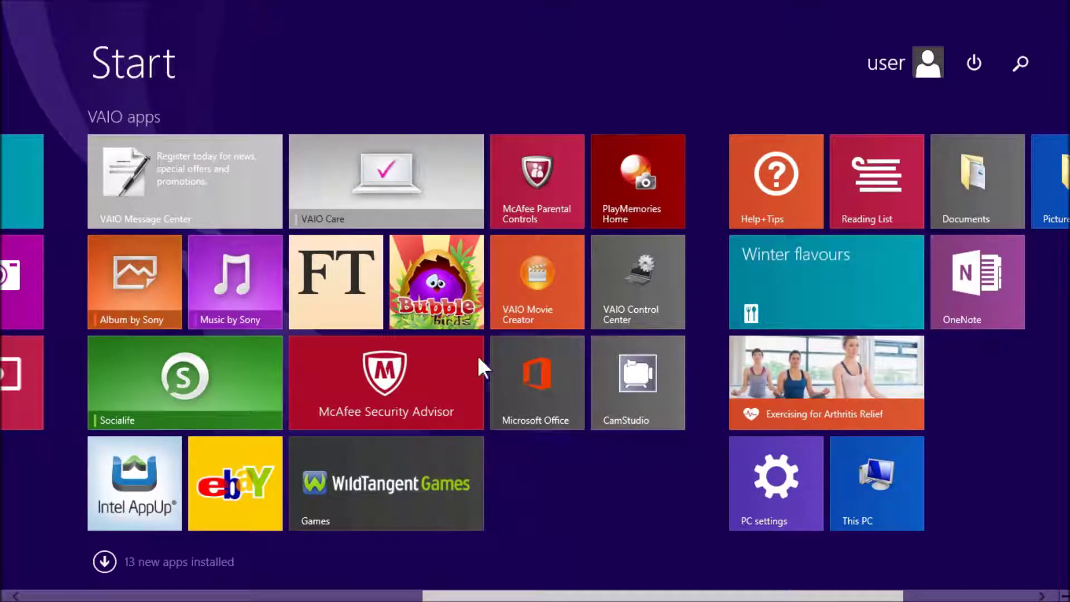
scroll(3, 427, up, 7)
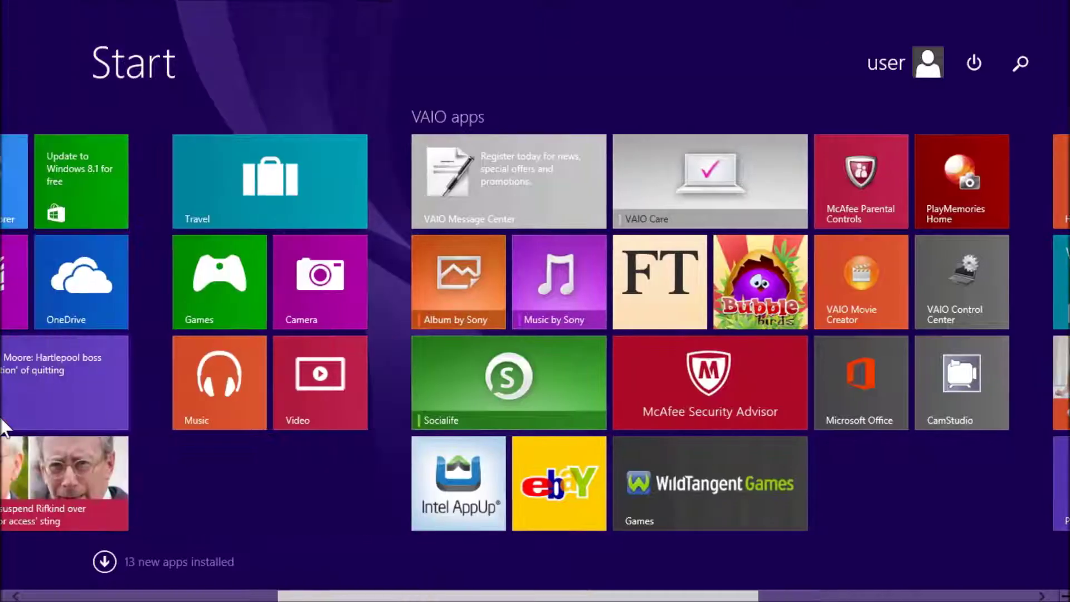
scroll(2, 424, up, 12)
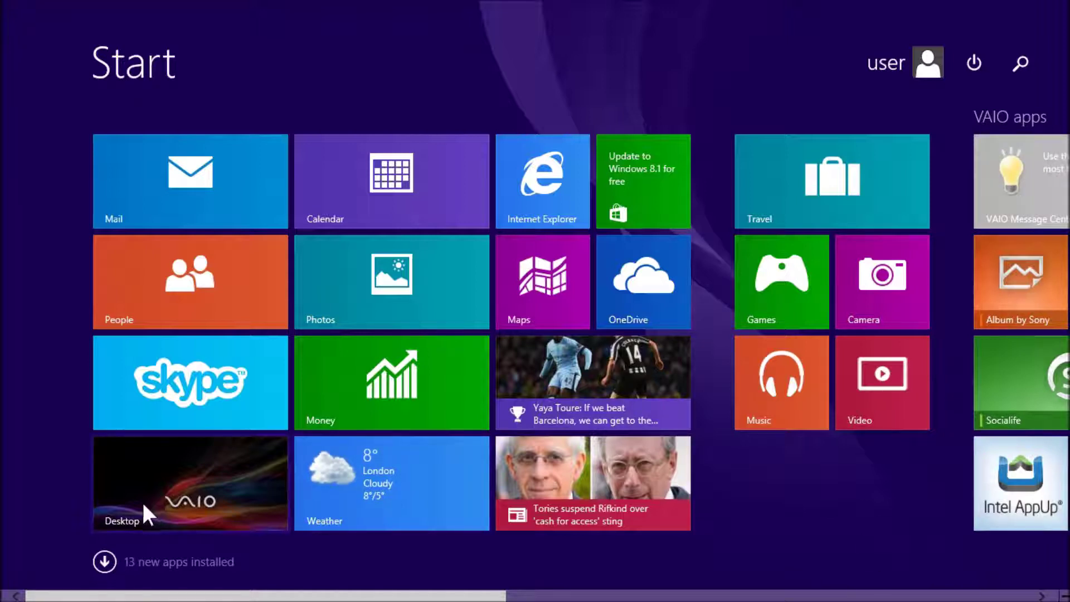
mouse_move(2, 597)
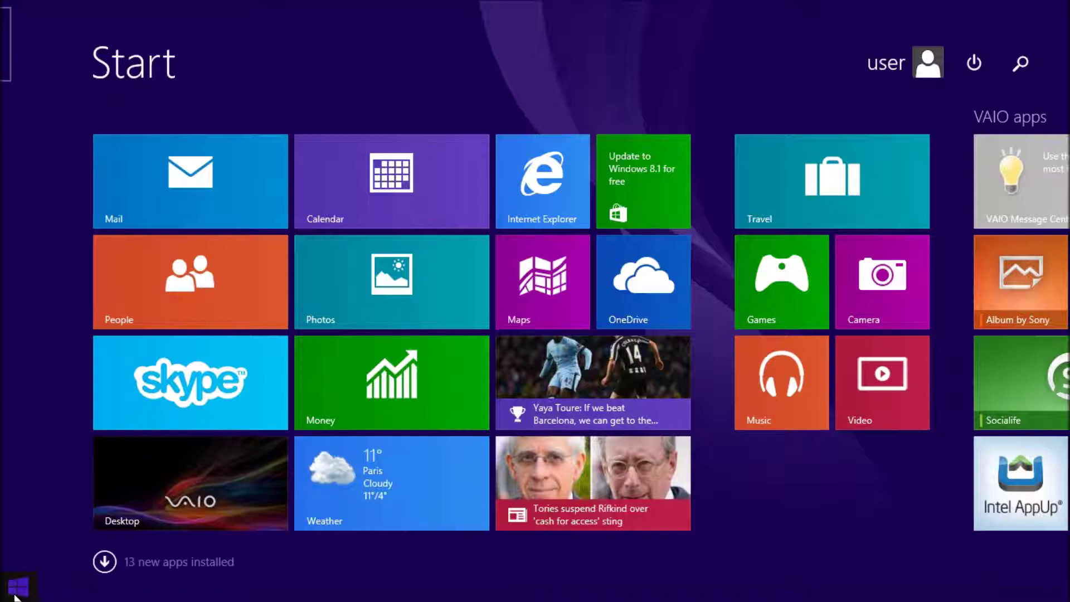
click(20, 588)
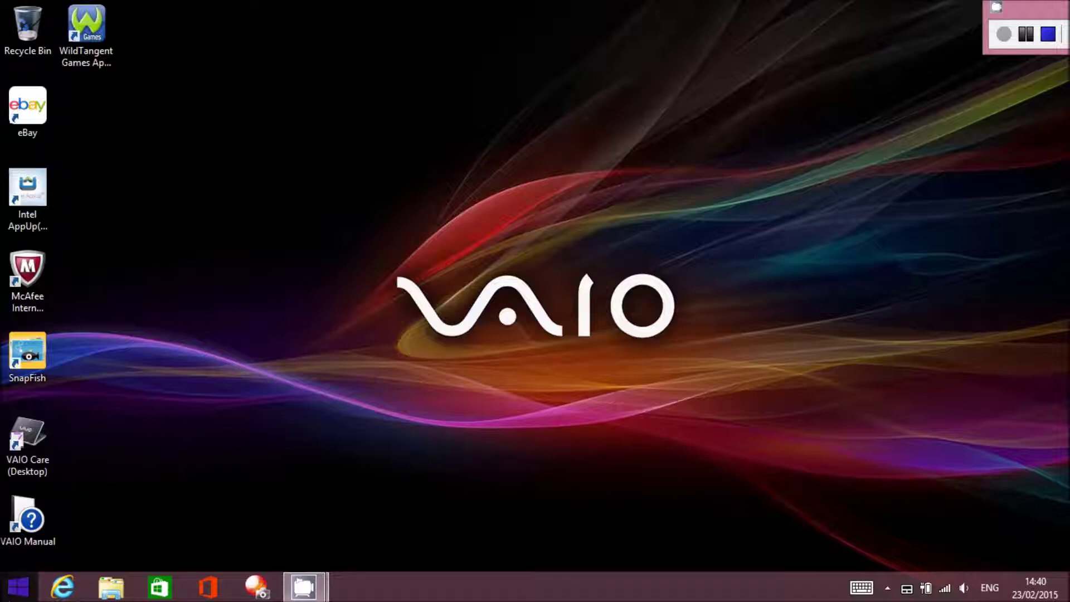
click(16, 591)
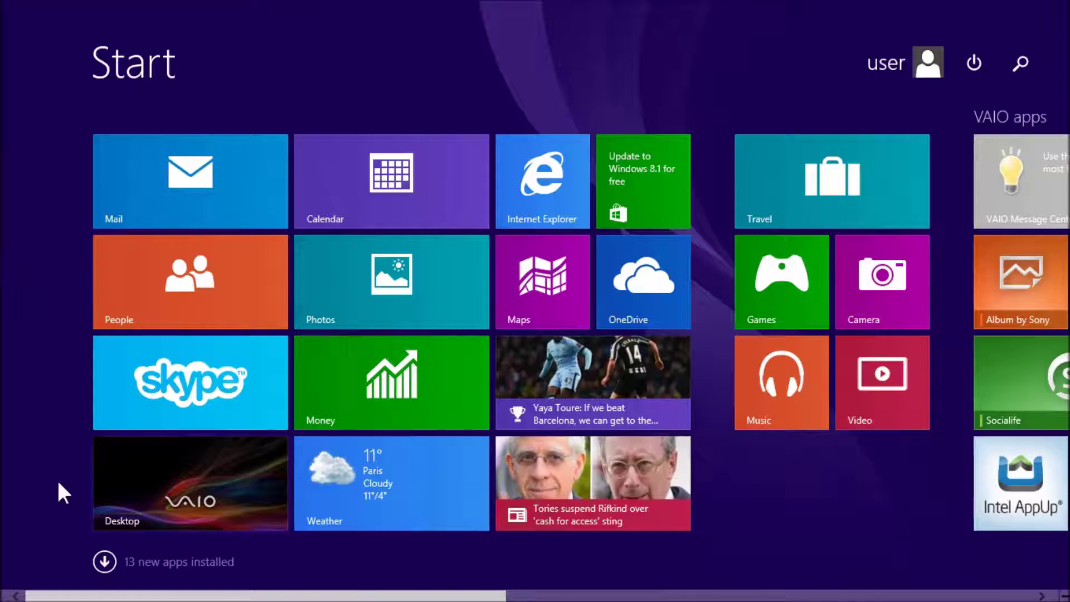
click(169, 501)
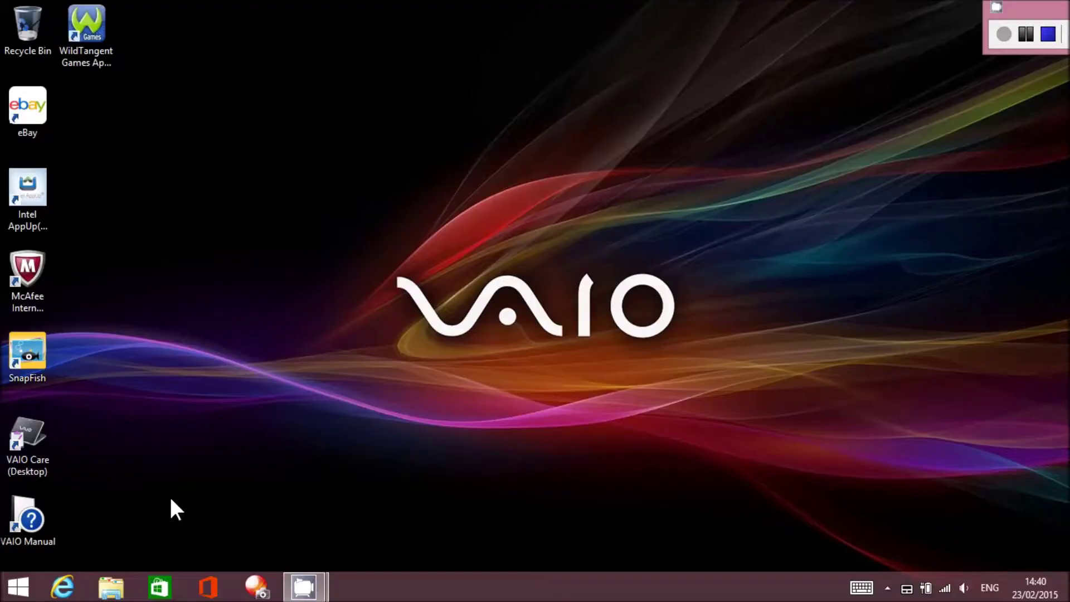
right_click(23, 590)
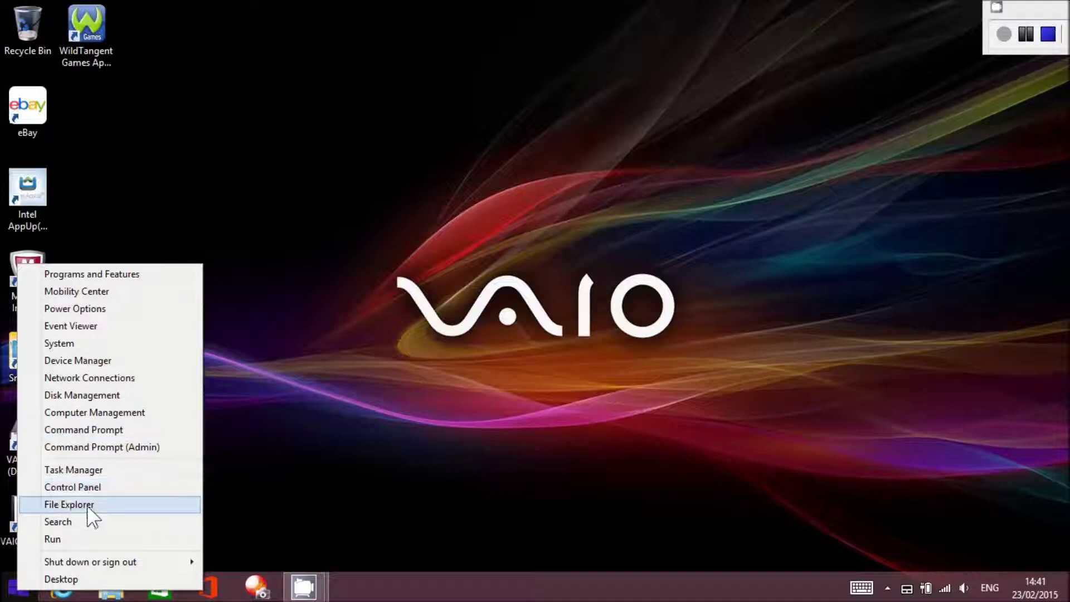
click(109, 506)
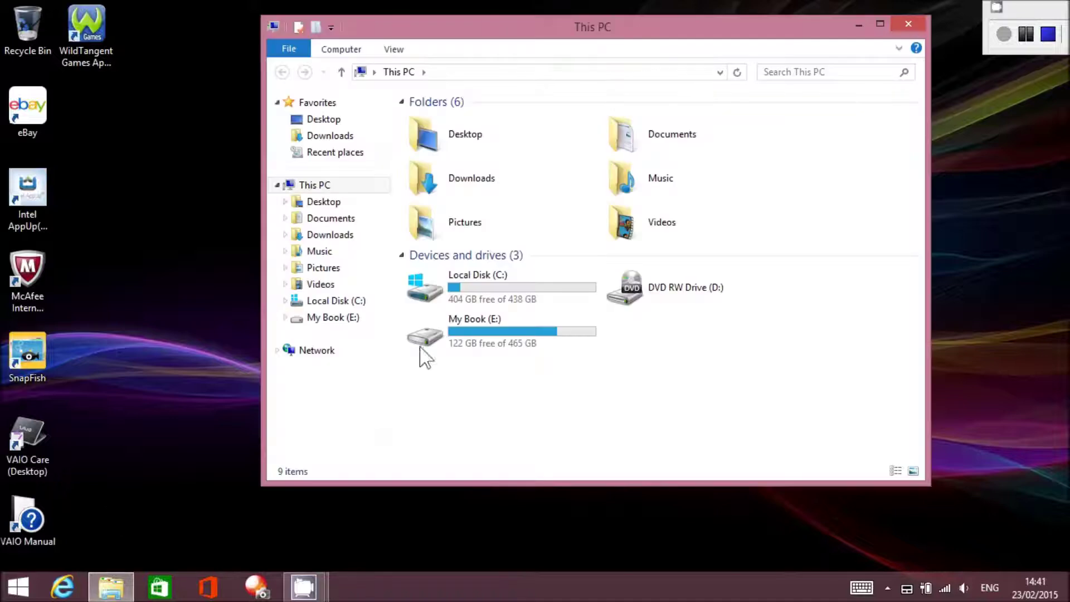
click(908, 24)
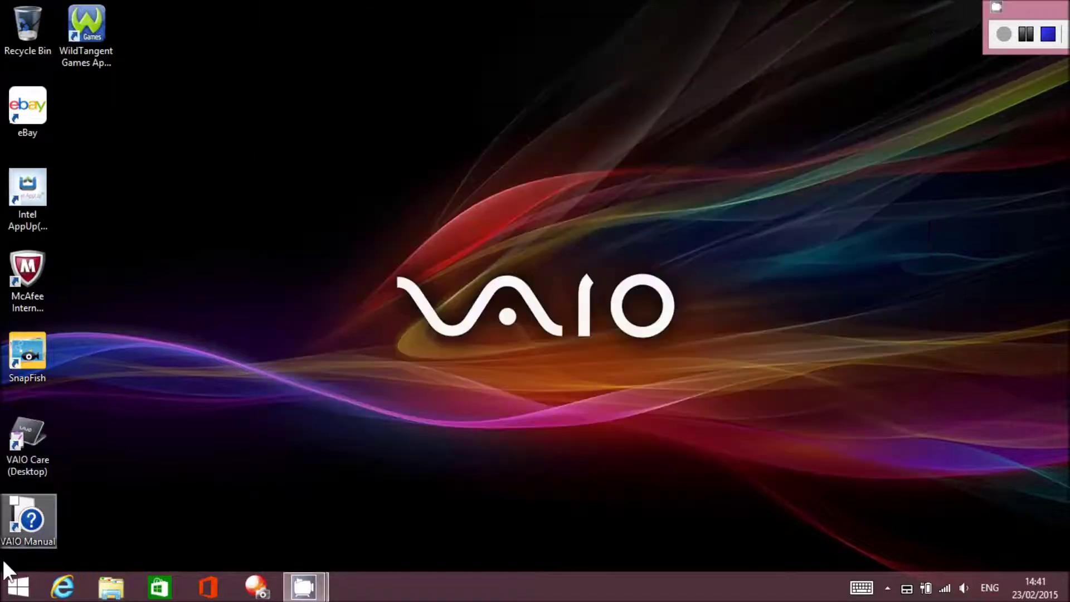
right_click(19, 585)
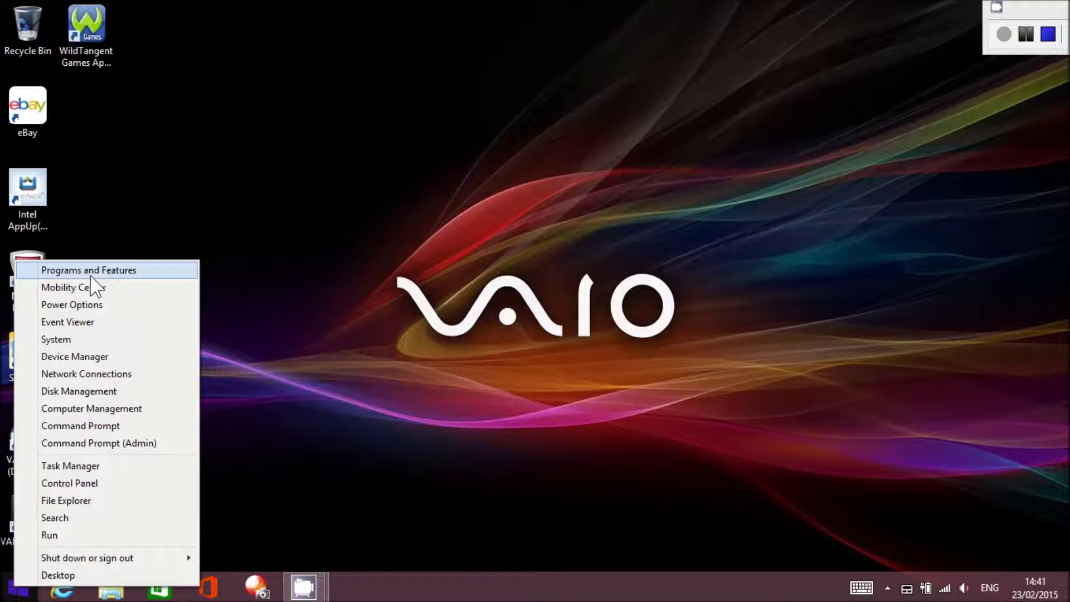
click(400, 423)
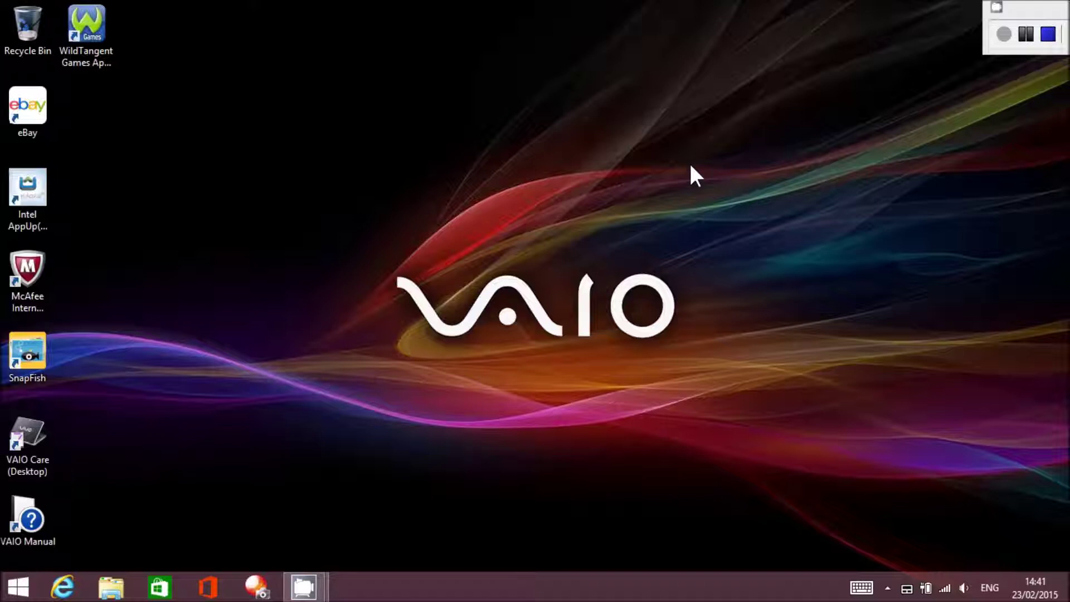
click(1049, 35)
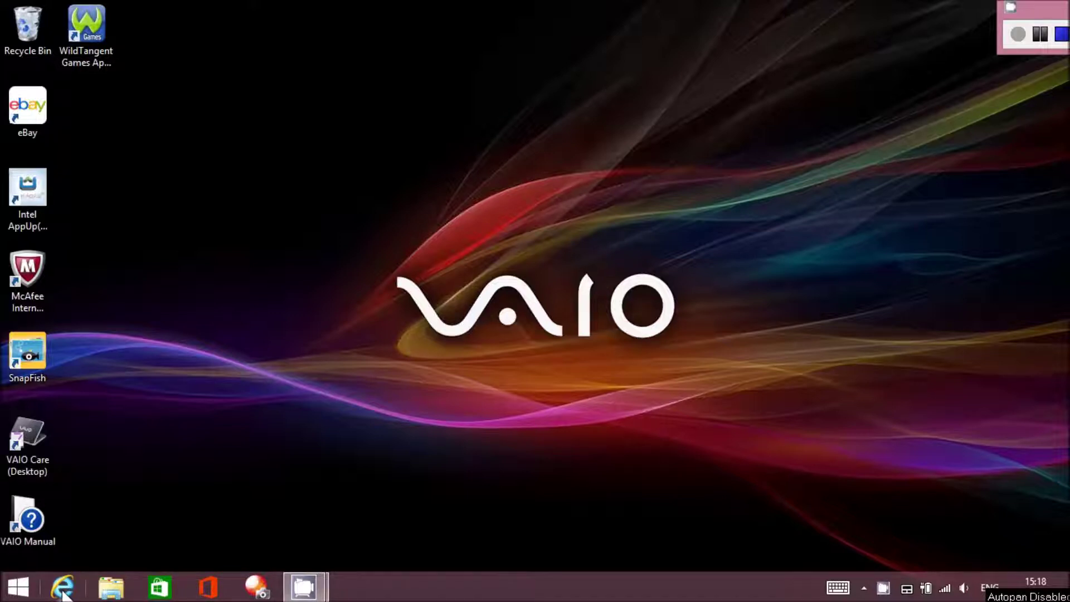
Launch Internet Explorer and search Google for 'Classic Shell'.
click(63, 591)
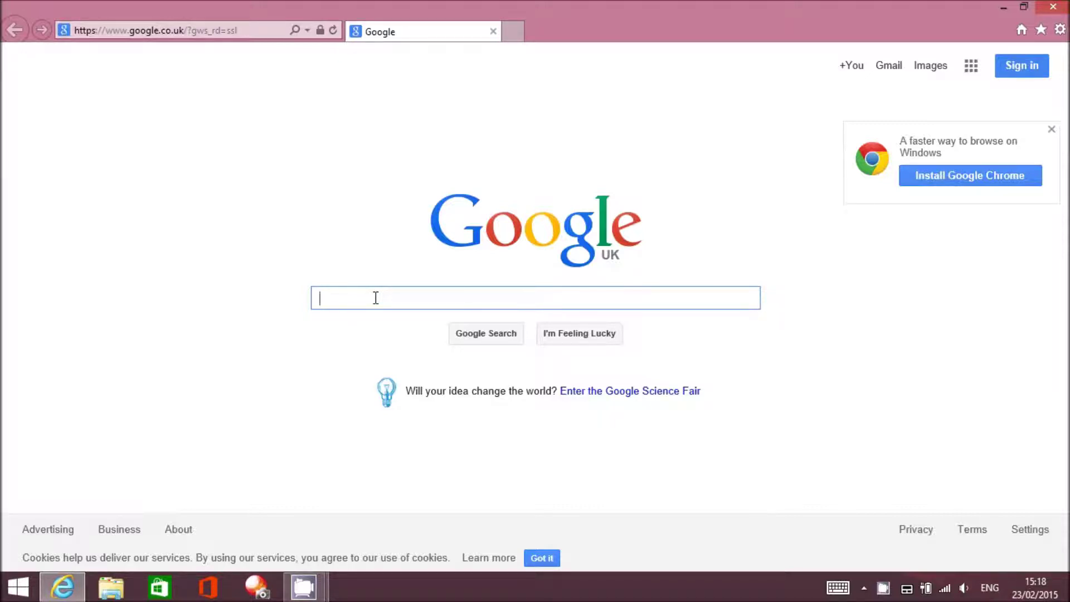
text(Classic)
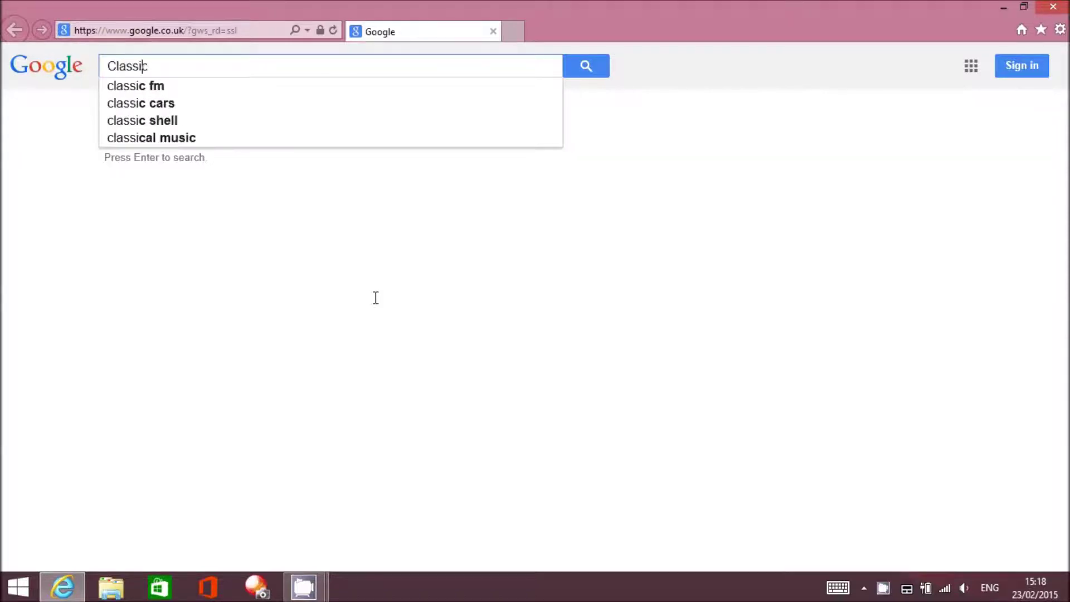
text( Shel)
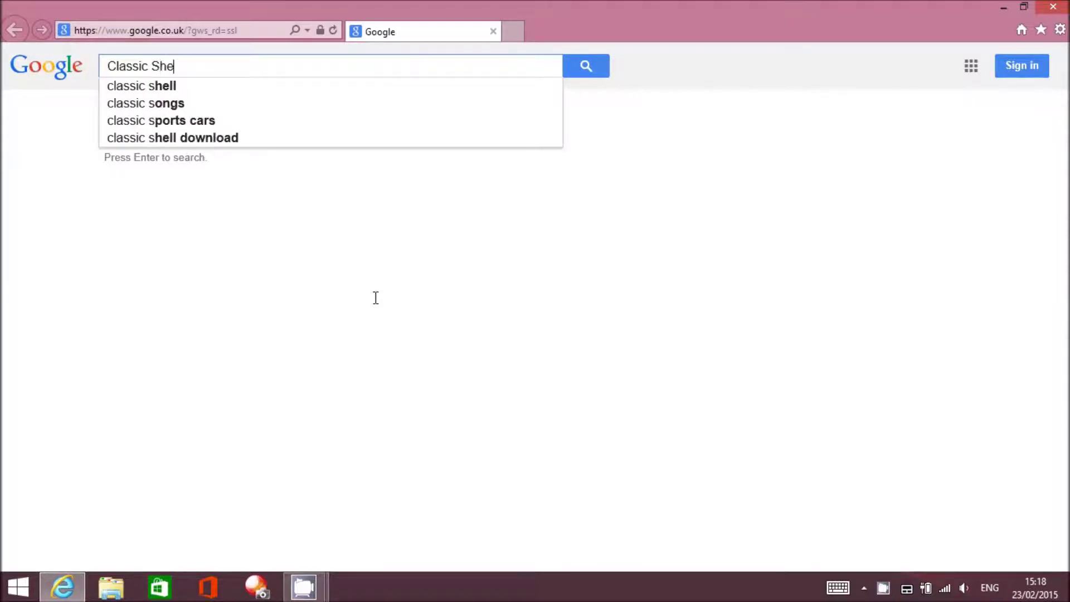
text(l)
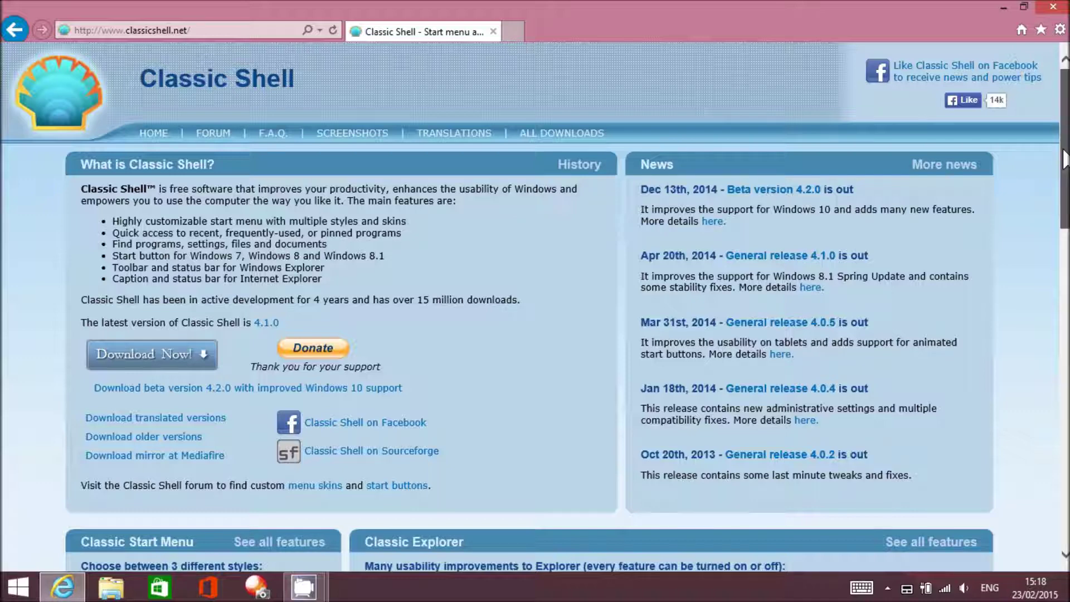
Look over the classicshell.net page and start downloading Classic Shell 4.1.0.
drag(1064, 159, 1065, 311)
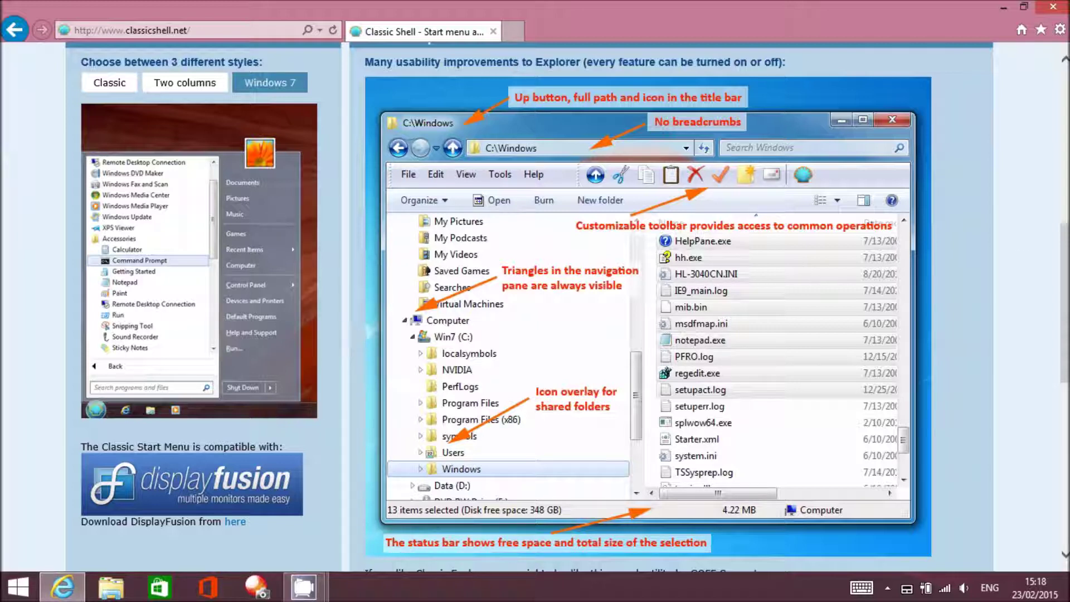
scroll(535, 306, up, 8)
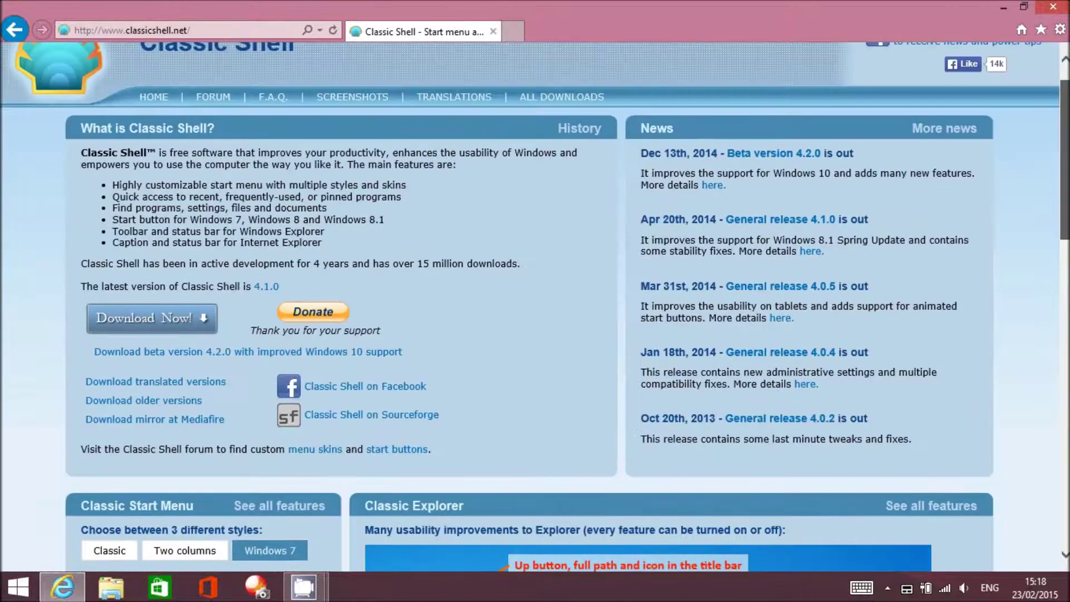
scroll(535, 306, up, 1)
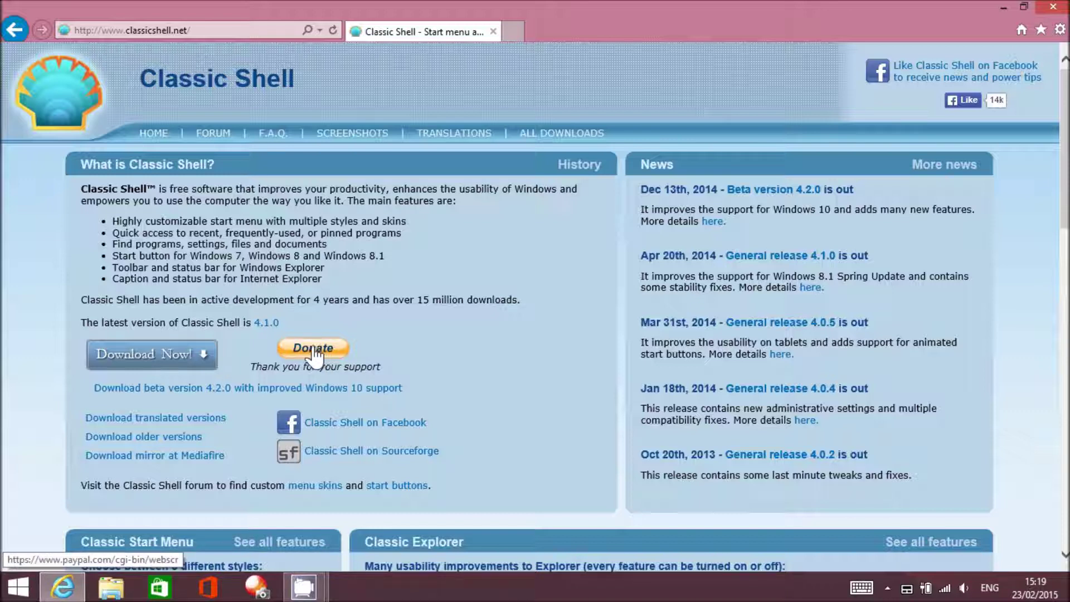
click(146, 359)
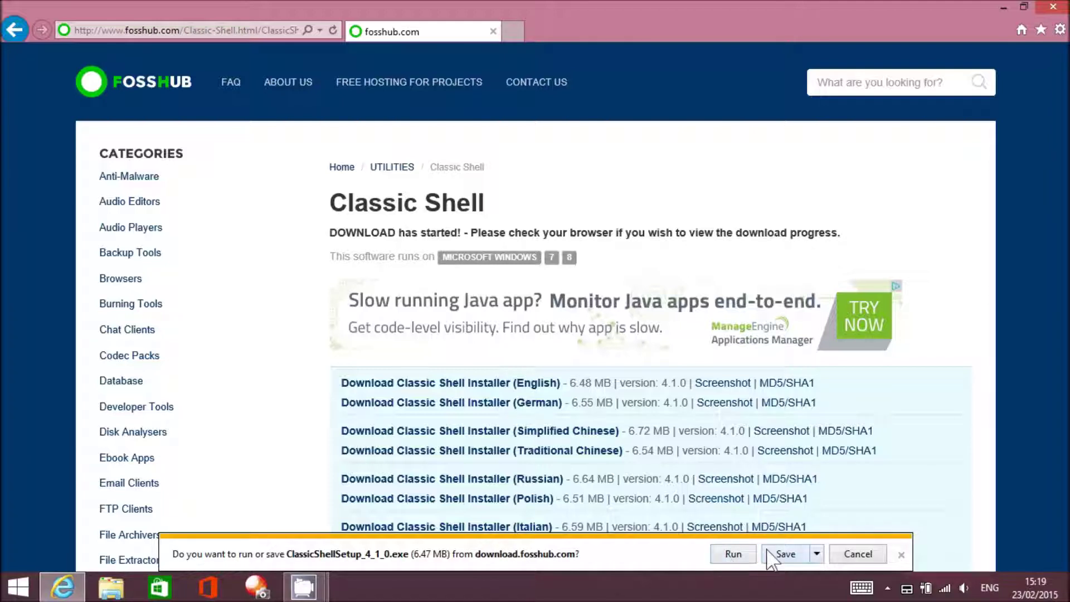
Save ClassicShellSetup_4_1_0.exe to the Downloads folder, then close Internet Explorer.
click(817, 554)
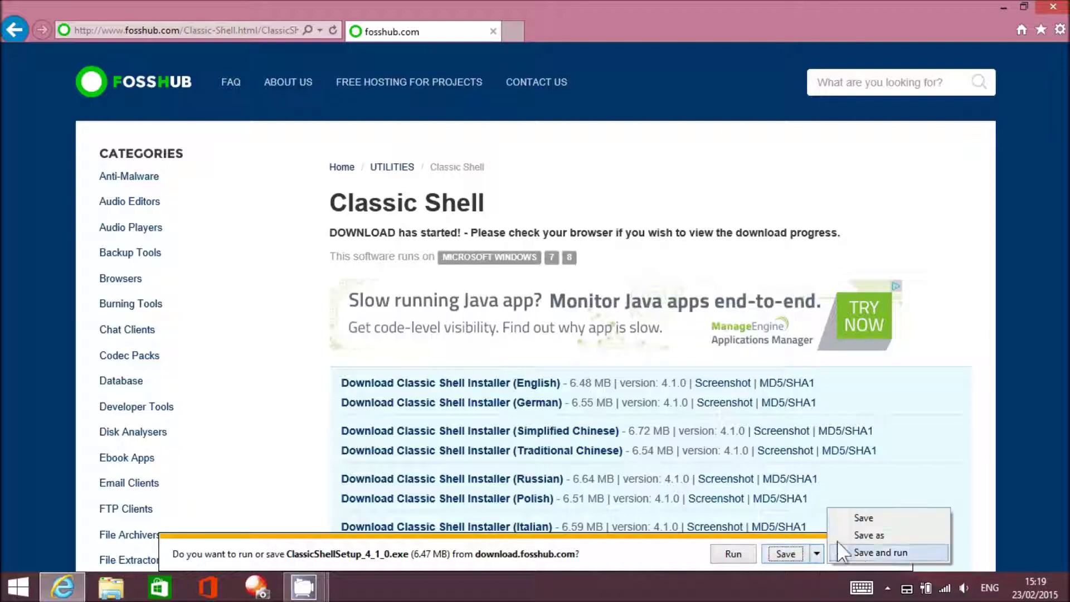
click(890, 537)
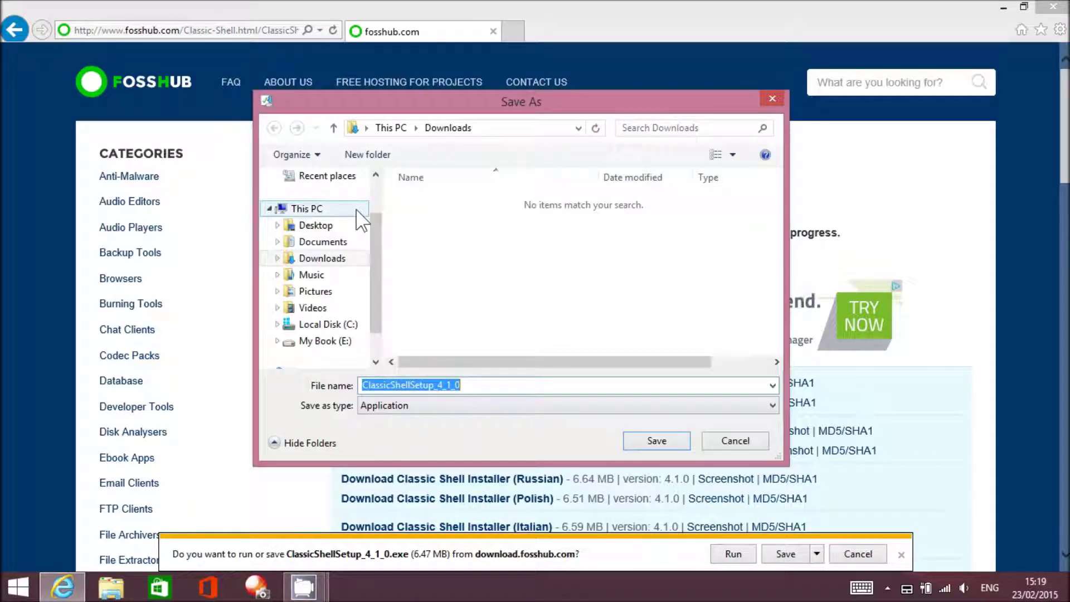
click(342, 258)
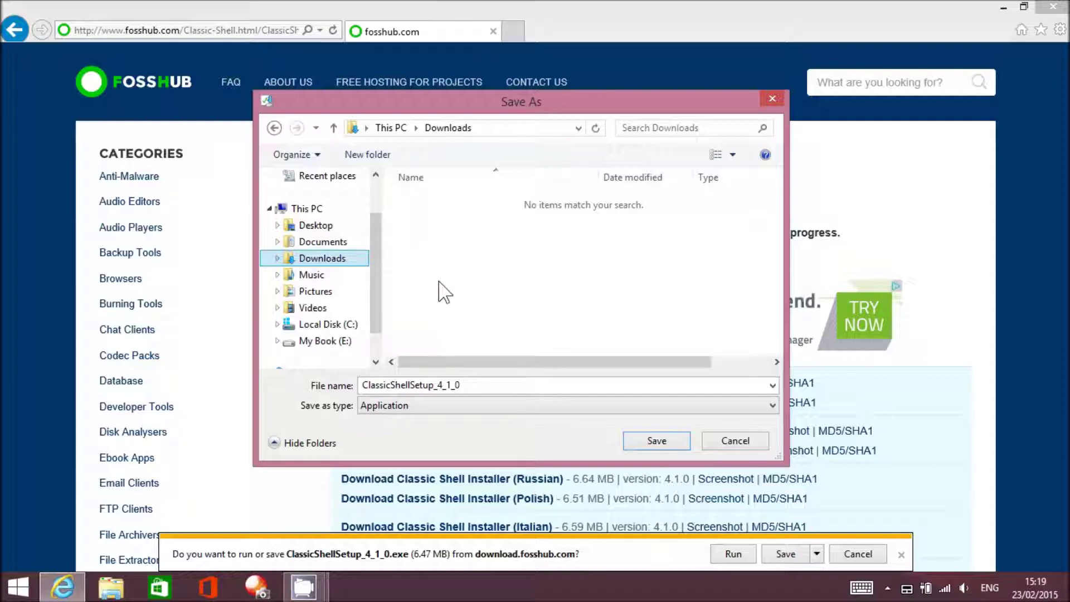
click(650, 440)
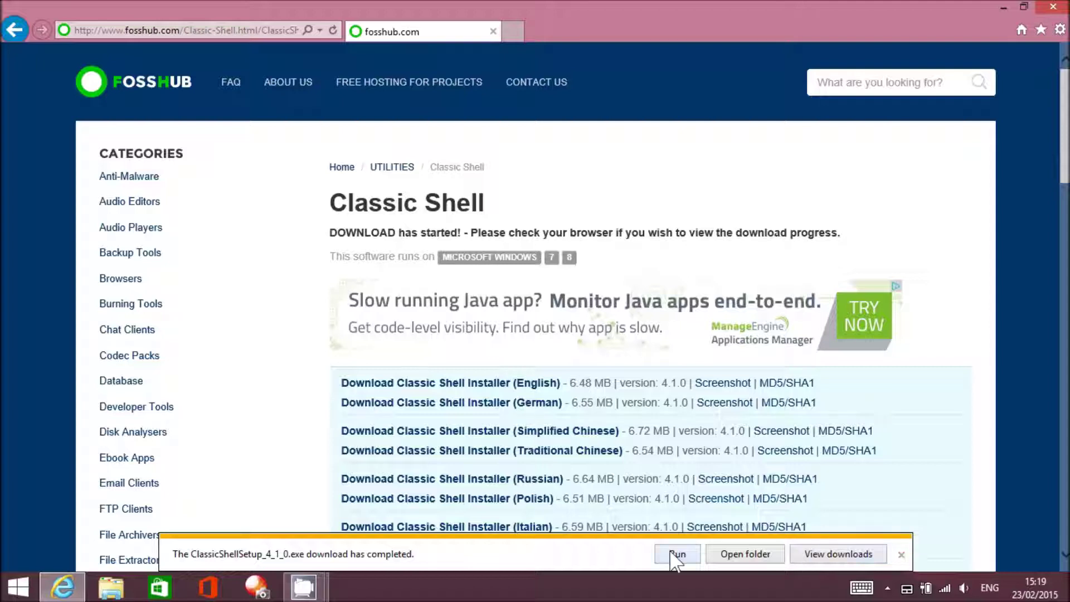
click(901, 554)
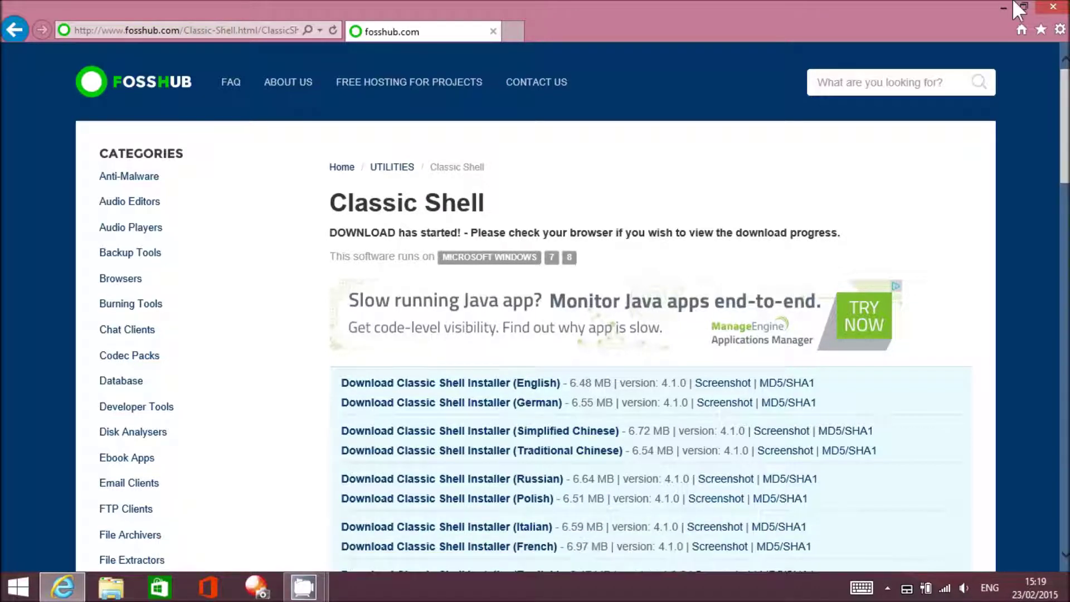
click(1056, 6)
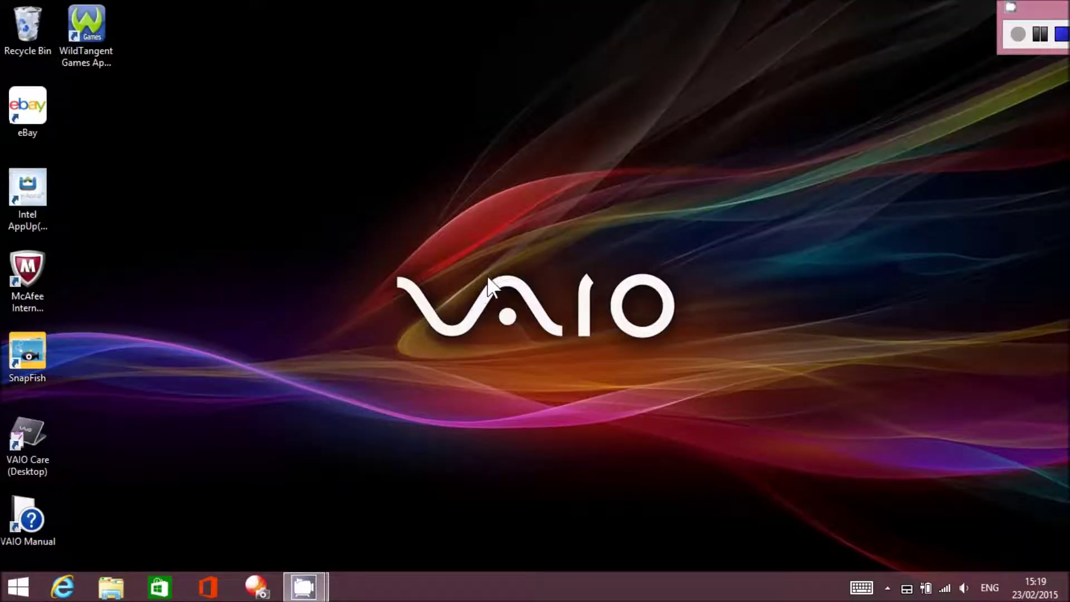
Open Downloads in File Explorer and run the ClassicShellSetup_4_1_0 installer.
right_click(20, 592)
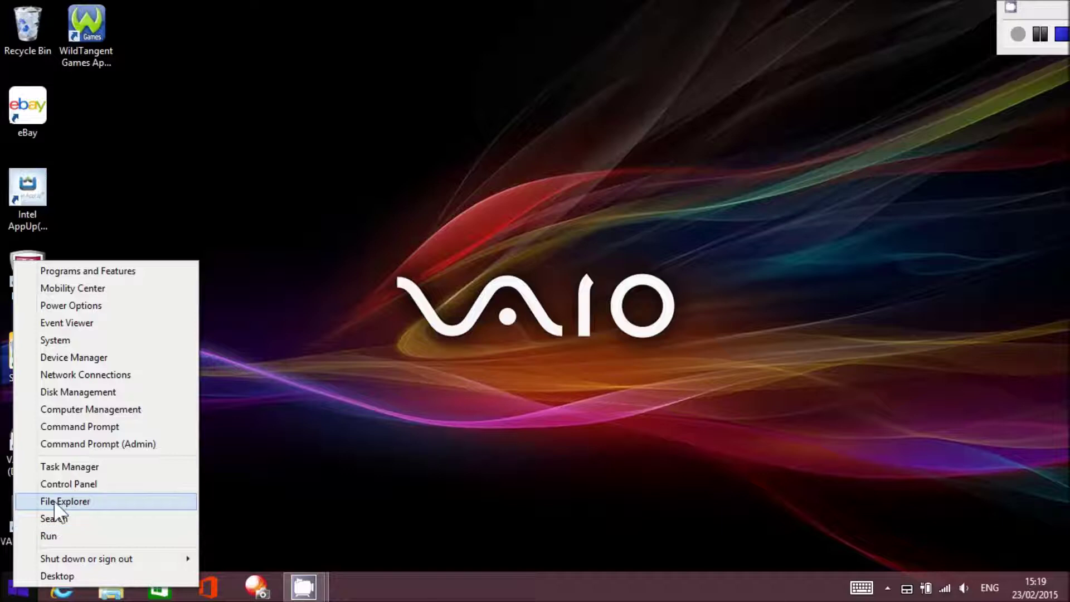
click(91, 504)
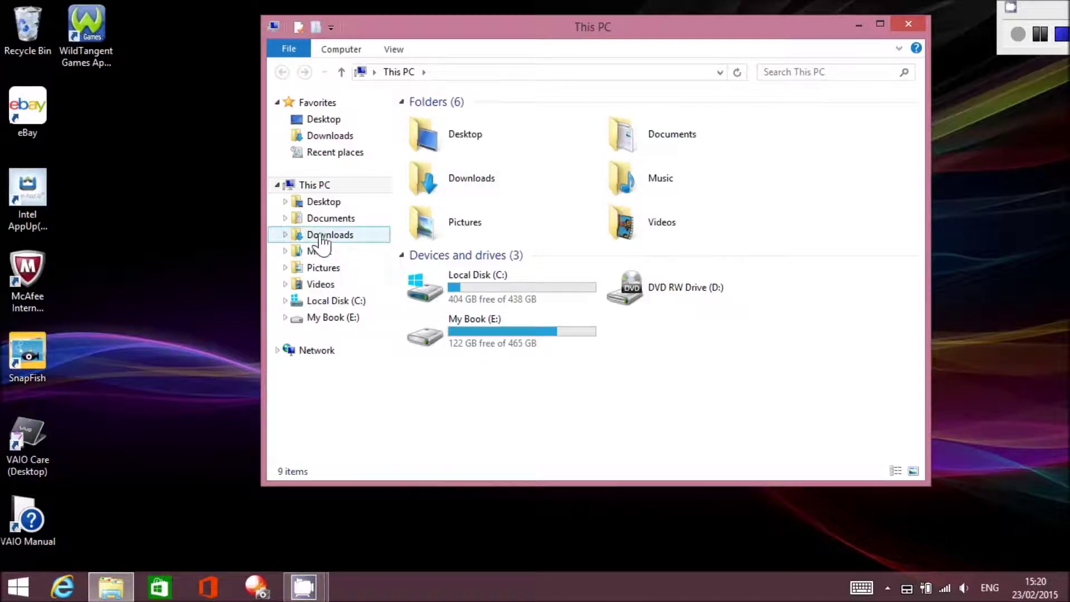
double_click(472, 187)
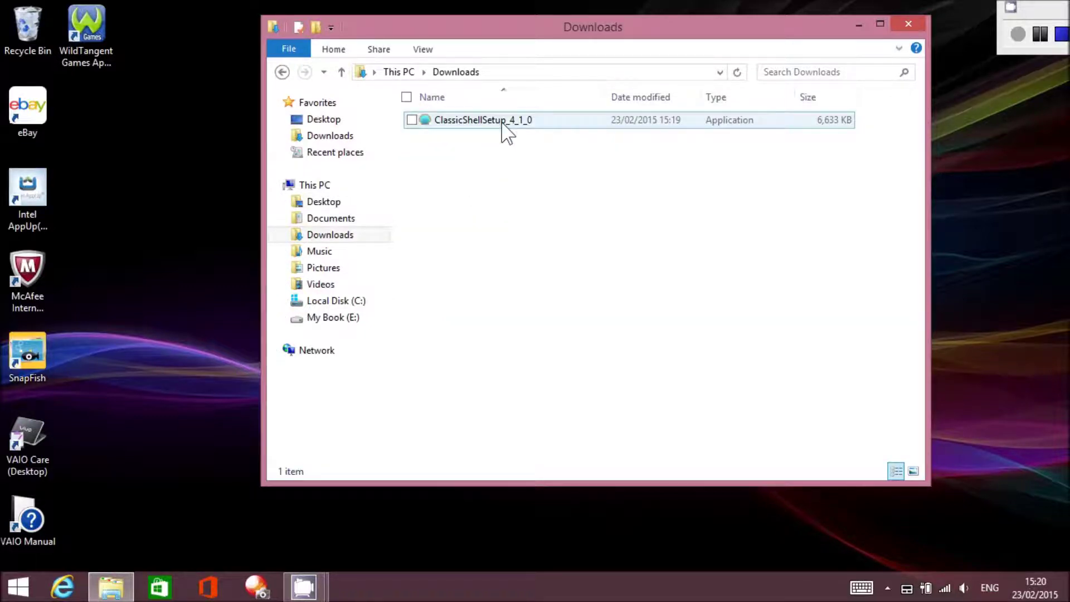
click(465, 124)
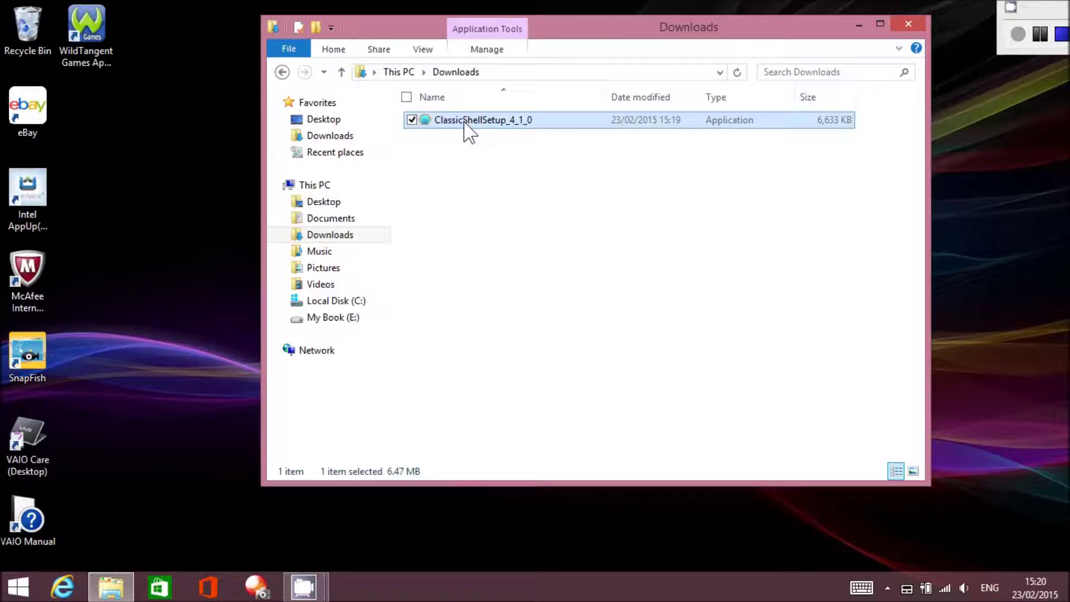
double_click(464, 124)
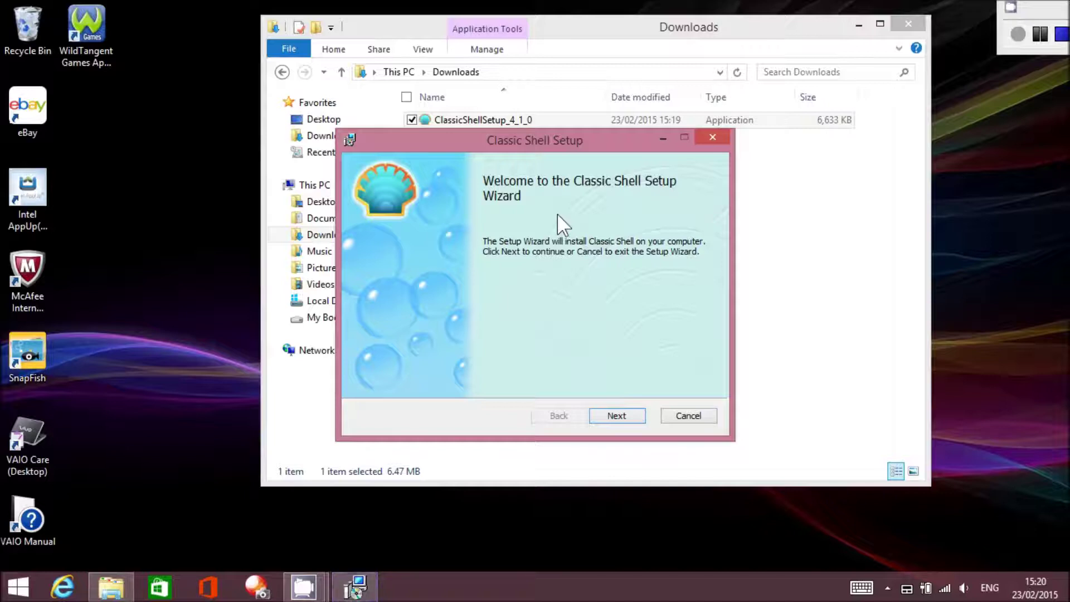
Accept the license, install default features without the readme, then close the Downloads window.
click(622, 416)
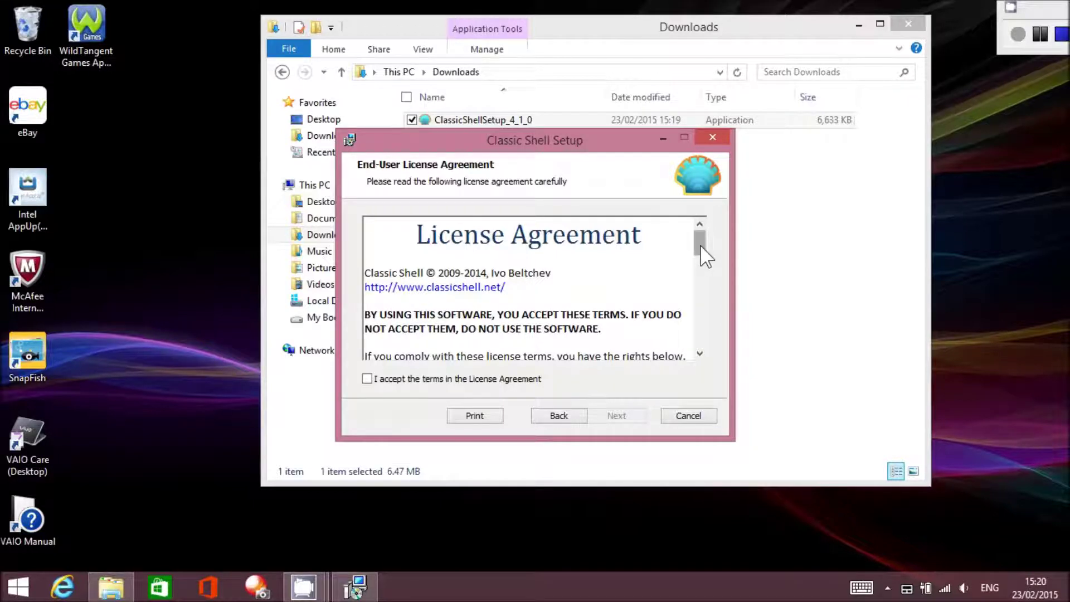
drag(700, 245, 710, 356)
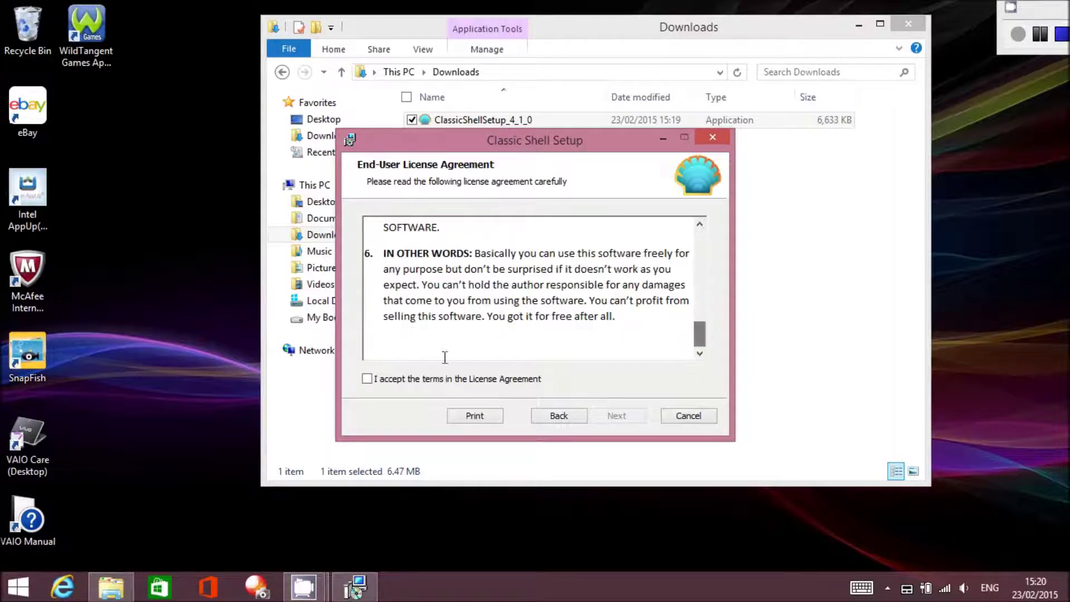
click(368, 379)
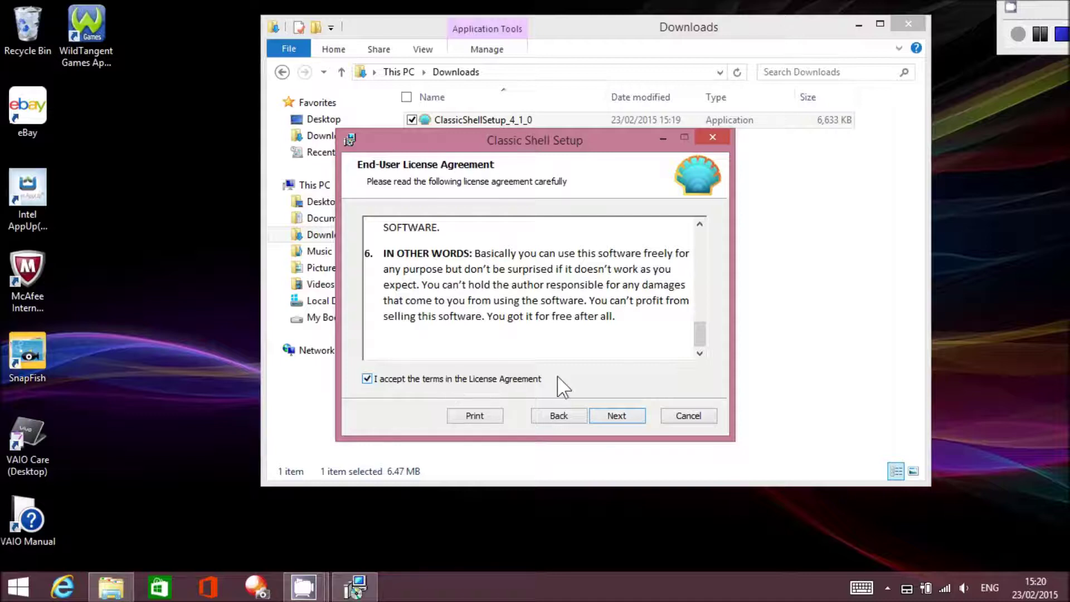
click(621, 416)
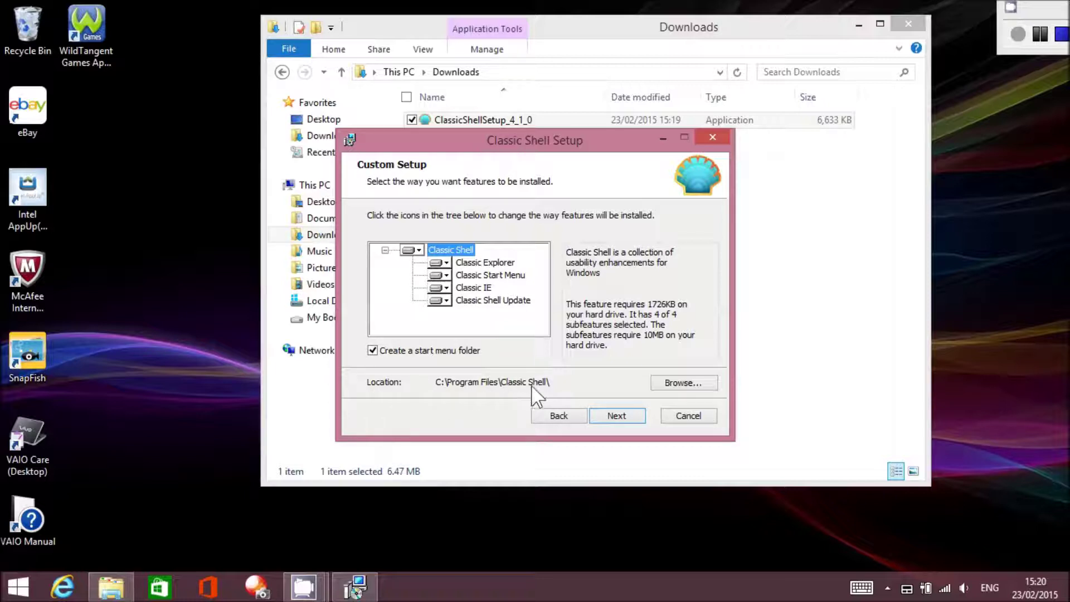
click(616, 416)
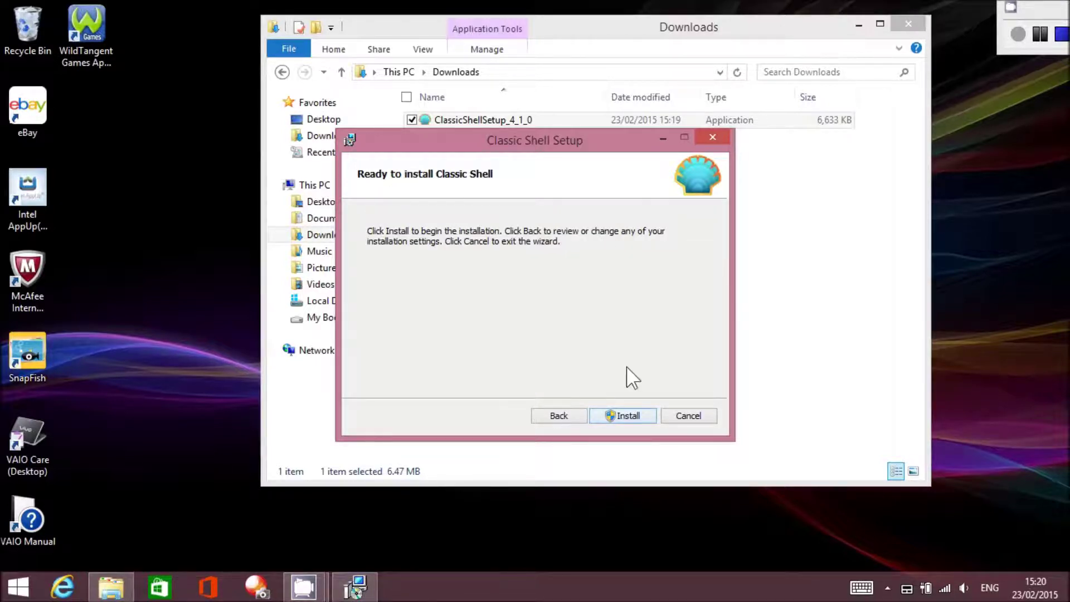
click(613, 416)
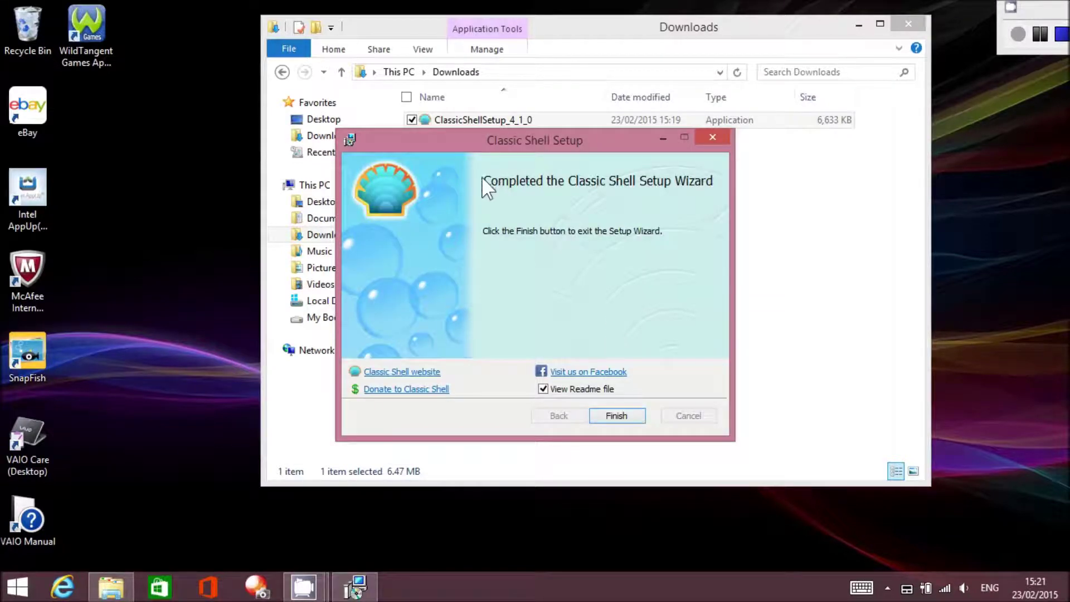
click(542, 390)
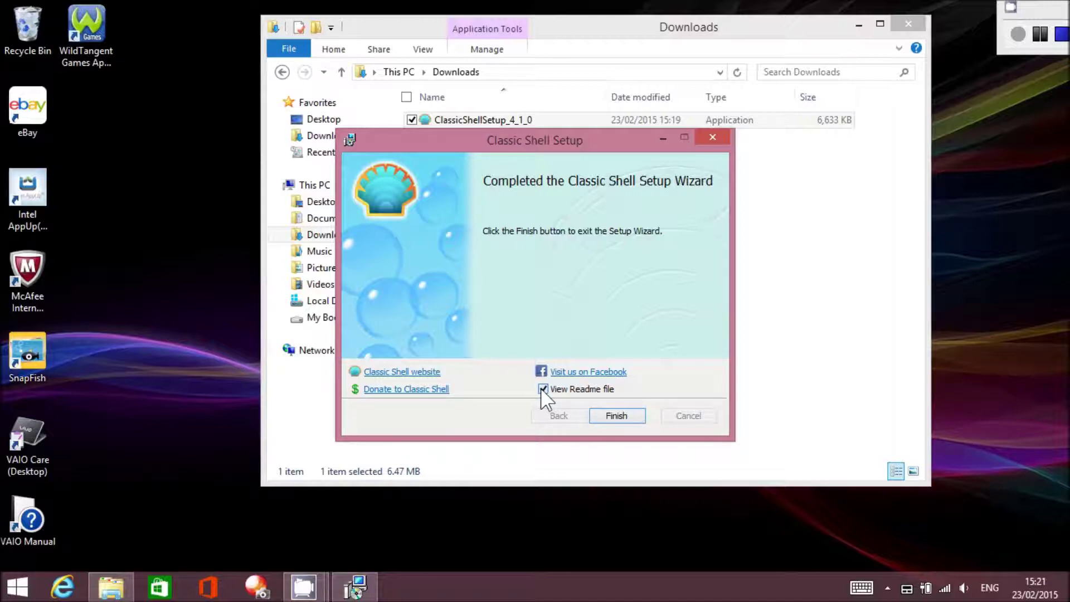
click(615, 413)
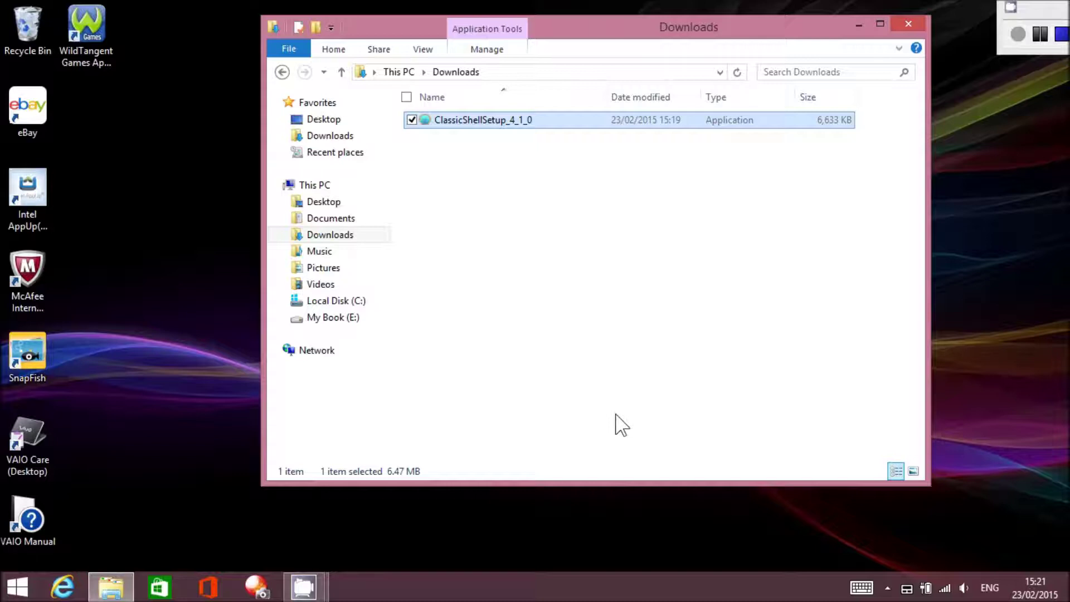
click(907, 23)
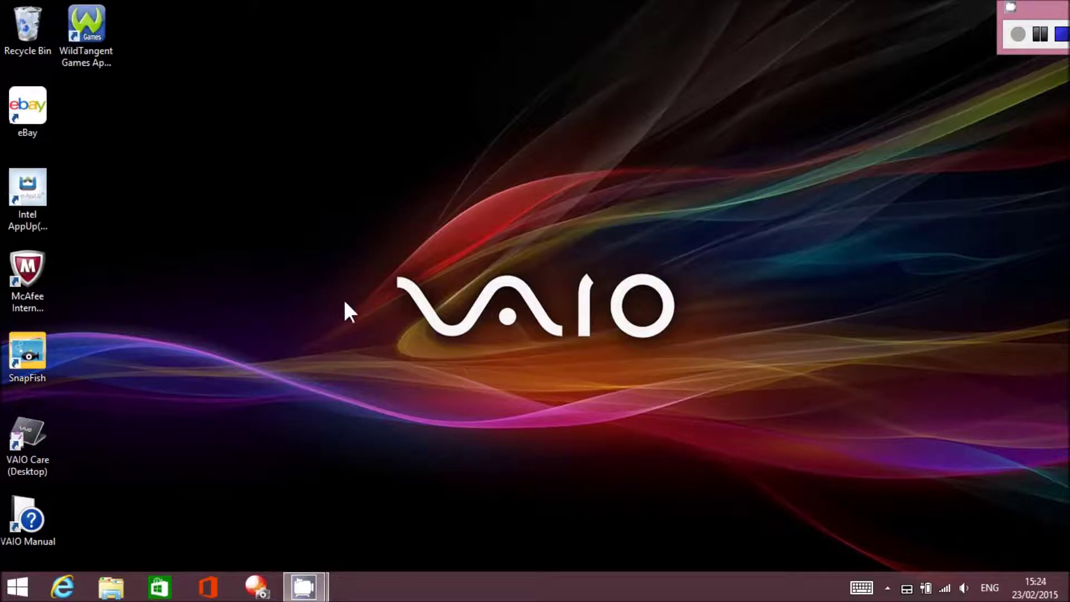
Open the Classic Start Menu settings, showing Windows 7 style selected.
click(16, 591)
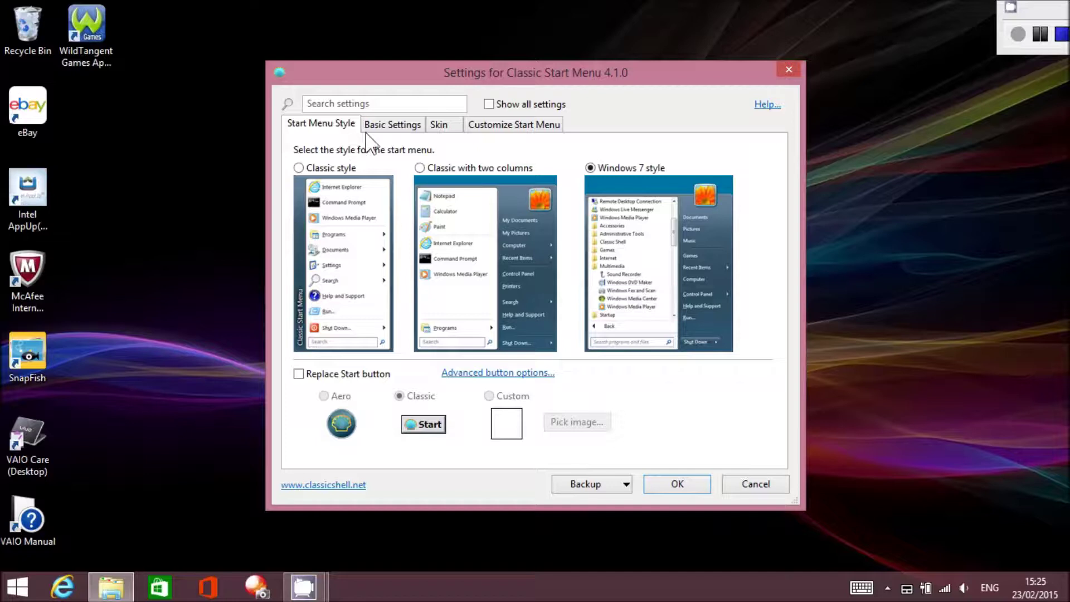
Review the Basic Settings options for left click, Windows Key and Skip Metro screen.
click(406, 132)
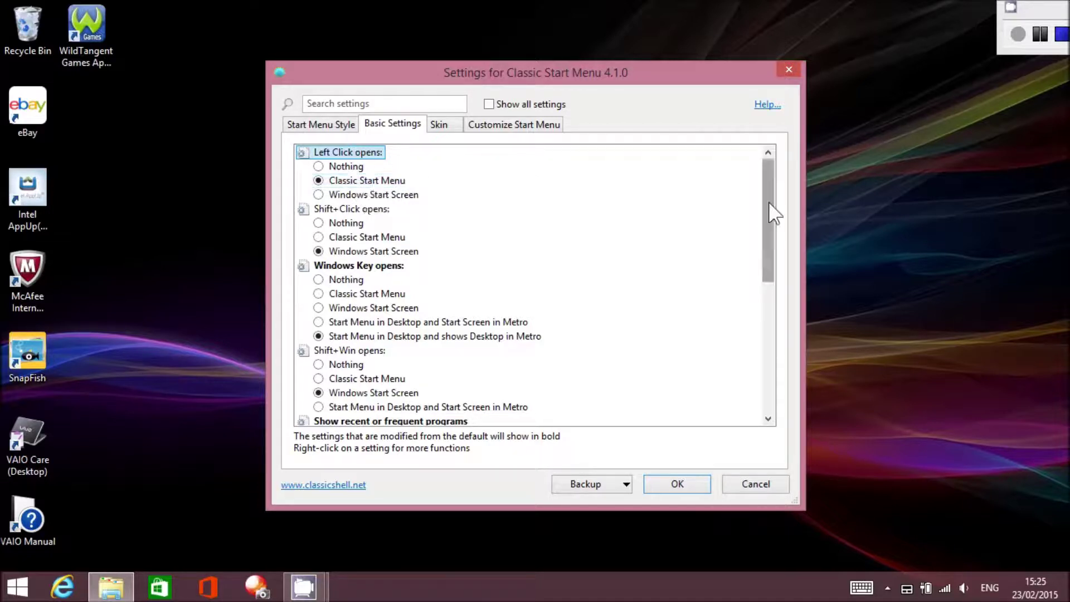
drag(771, 210, 774, 233)
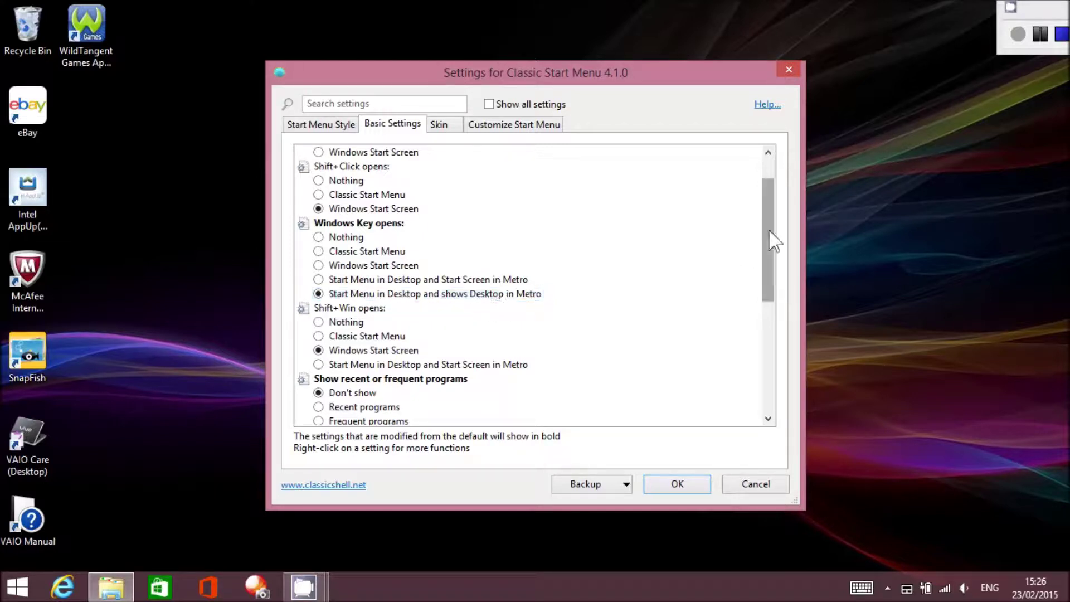
drag(773, 239, 775, 332)
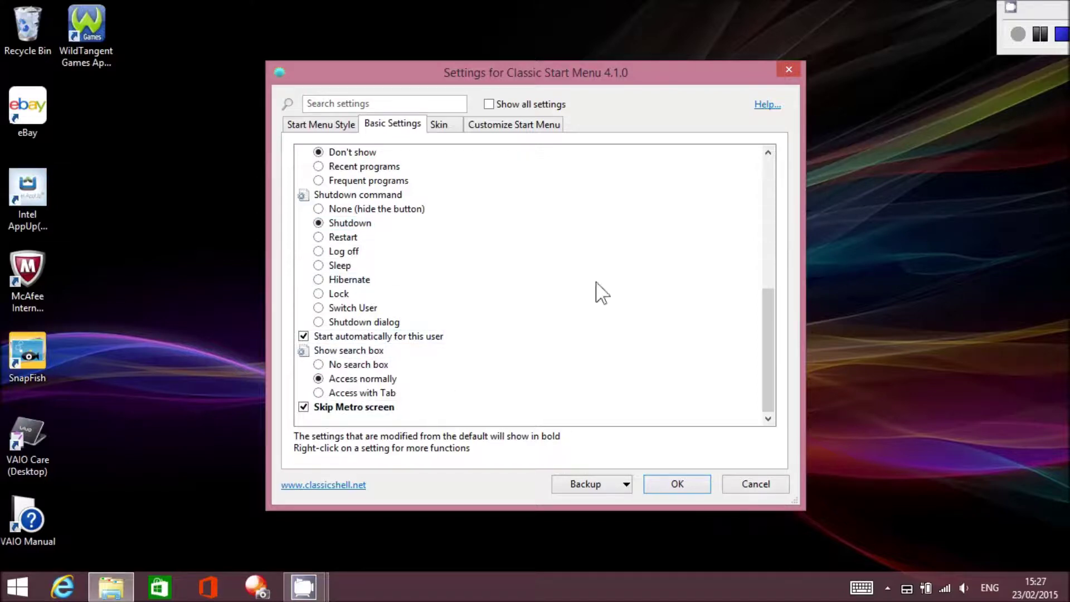
drag(765, 327, 764, 200)
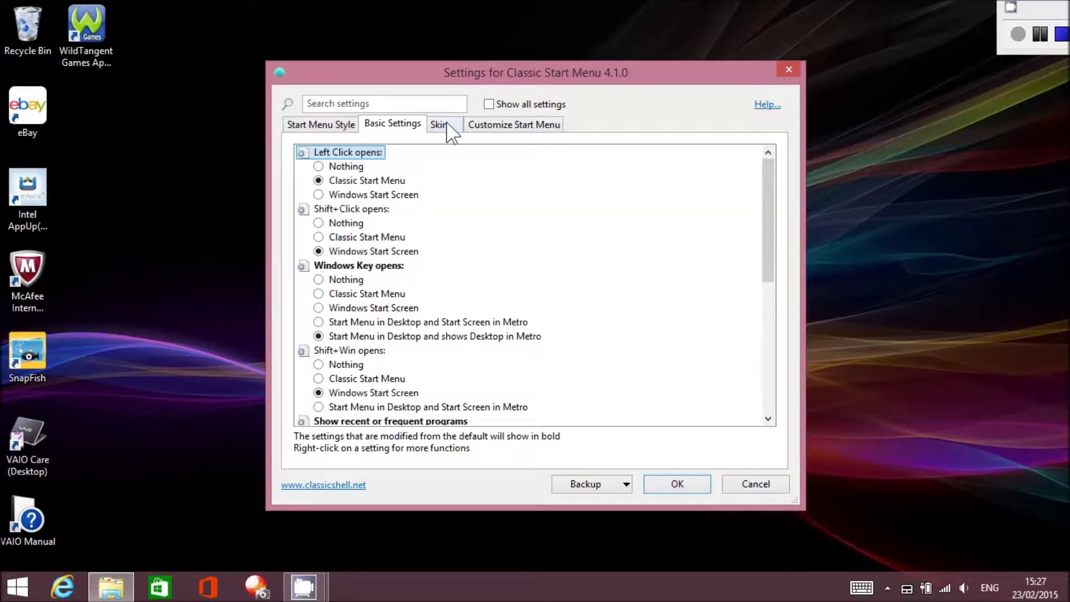
In Customize Start Menu, keep Control Panel set to 'Display as a link'.
click(527, 128)
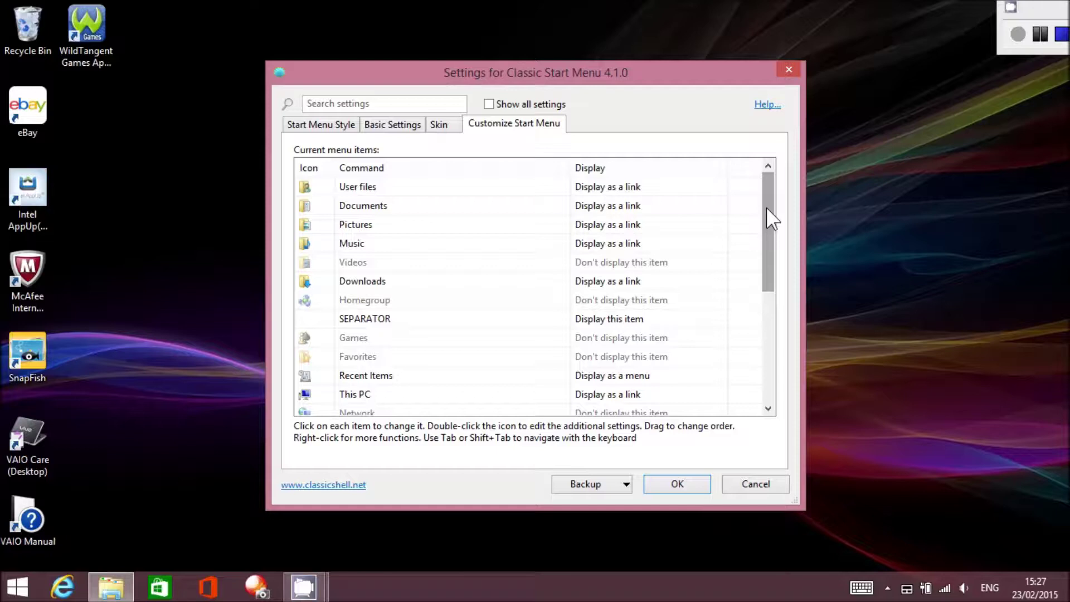
drag(771, 222, 788, 342)
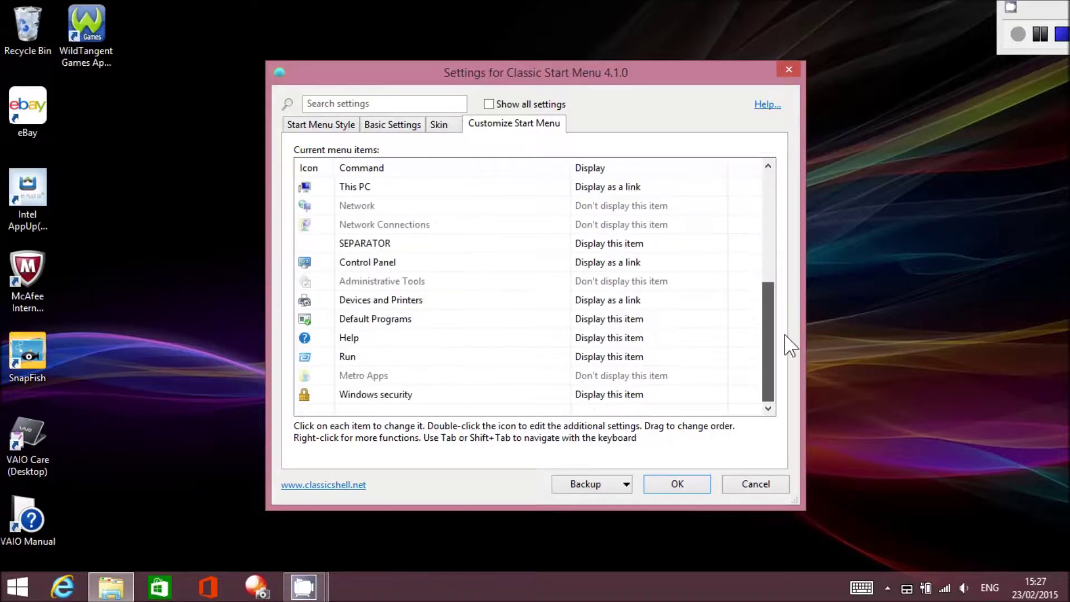
click(646, 267)
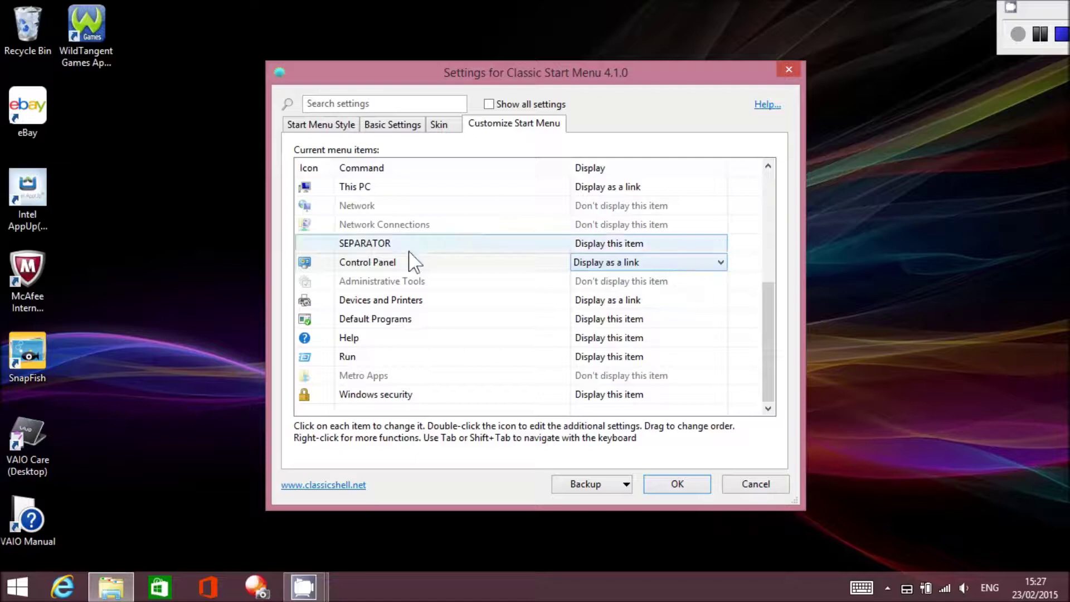
click(722, 265)
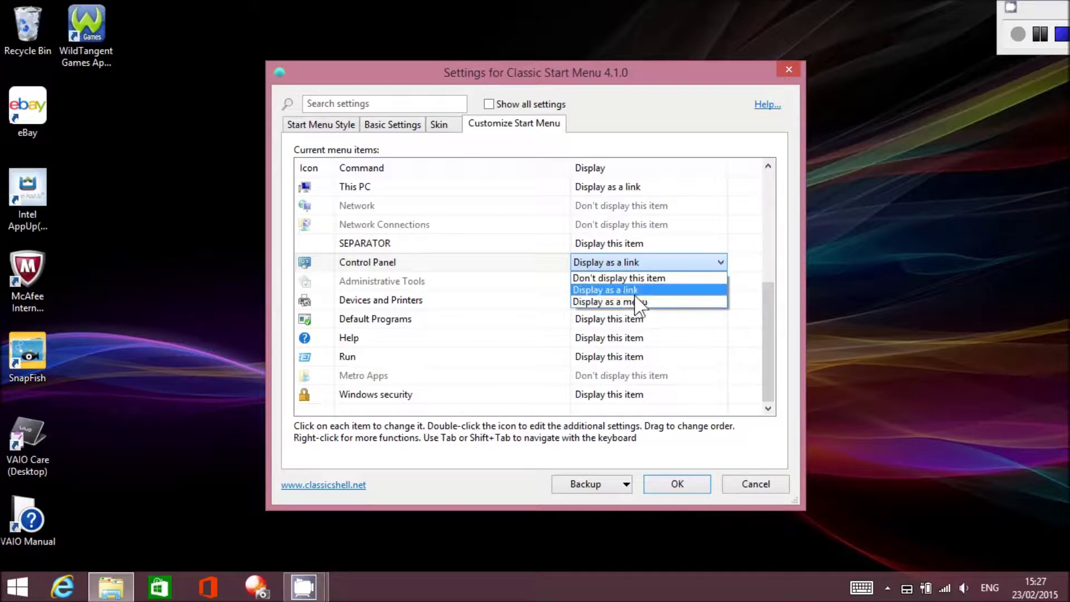
click(619, 290)
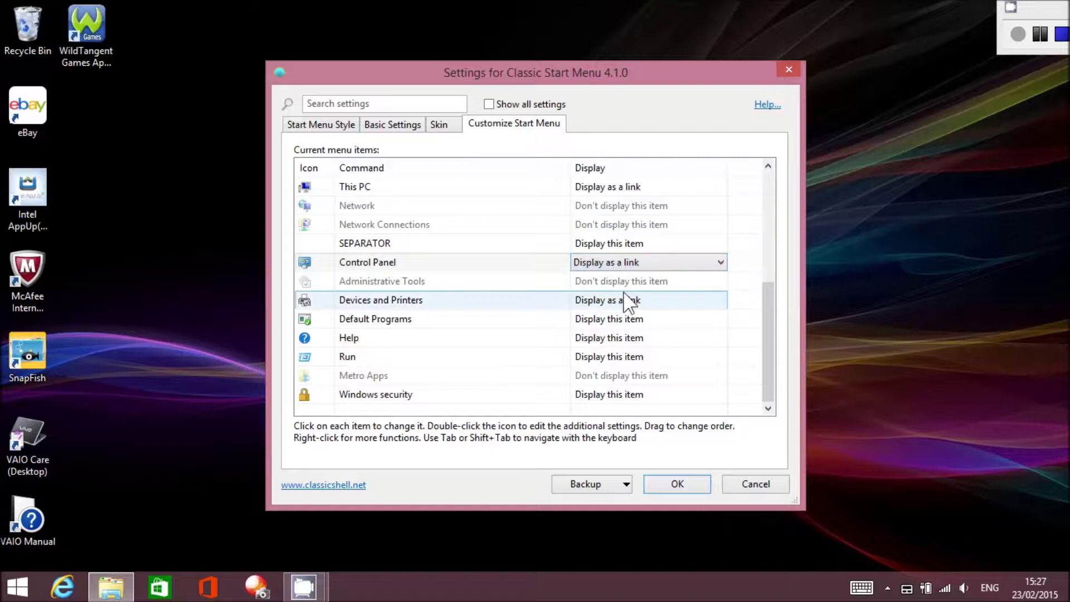
click(720, 262)
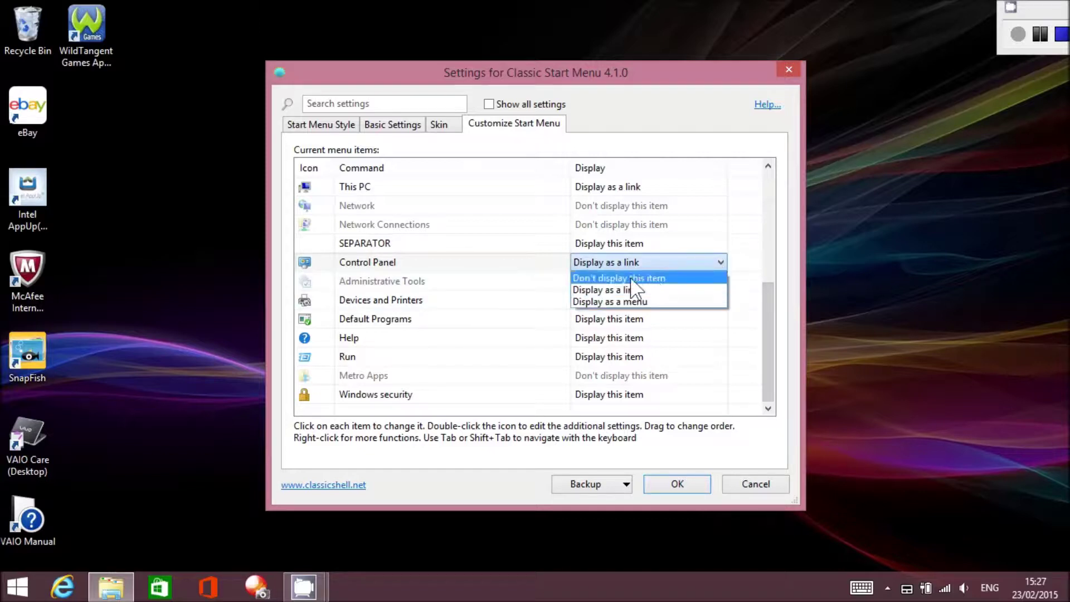
click(633, 289)
Return to the Start Menu Style tab with Windows 7 style and confirm the settings.
scroll(777, 279, up, 2)
scroll(780, 287, up, 2)
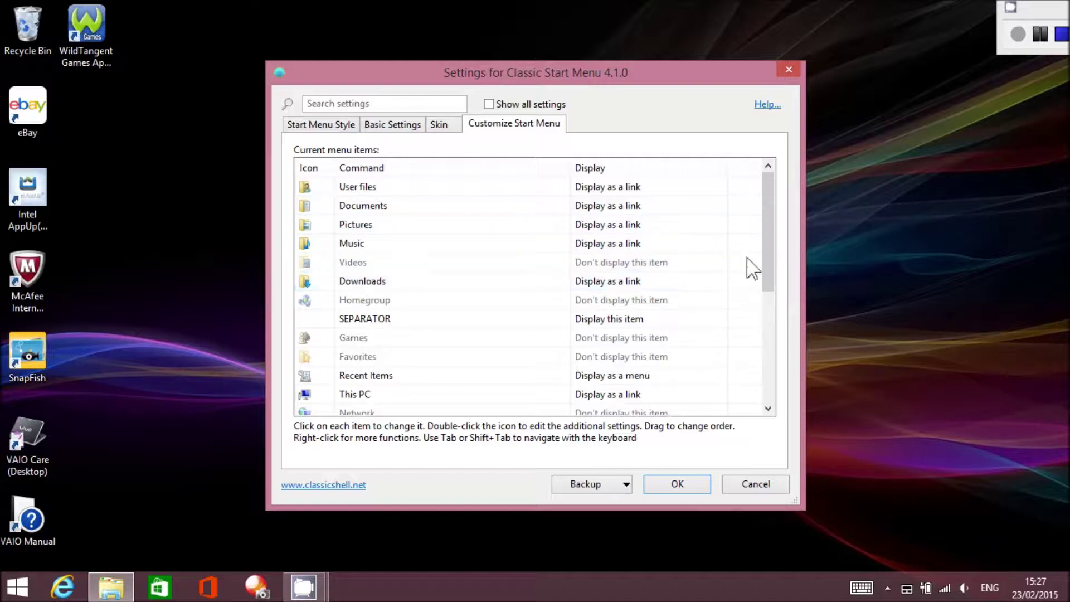
drag(767, 251, 788, 220)
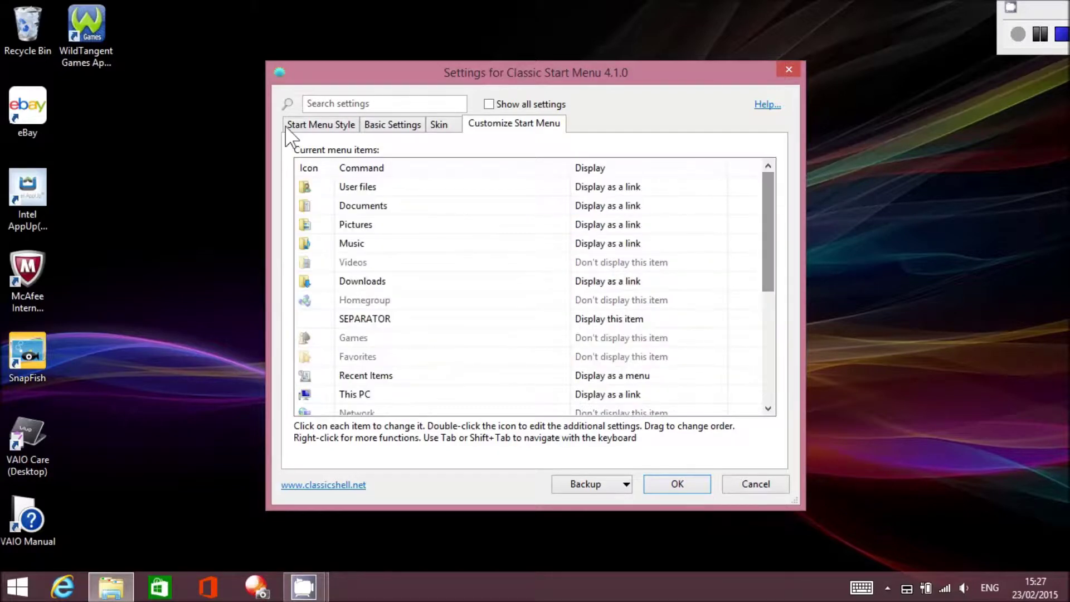
click(310, 127)
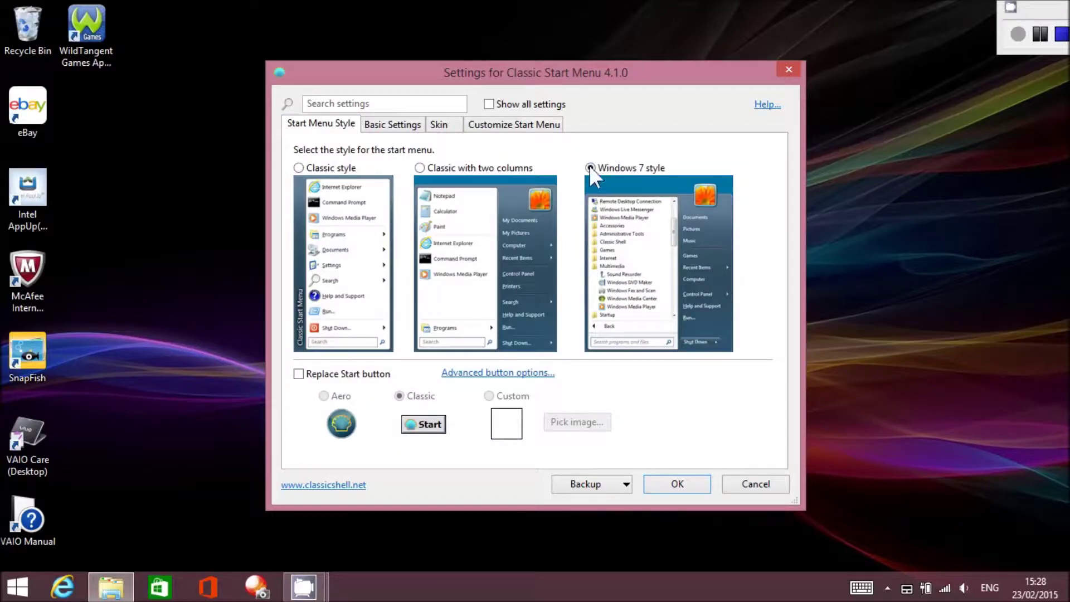
click(680, 483)
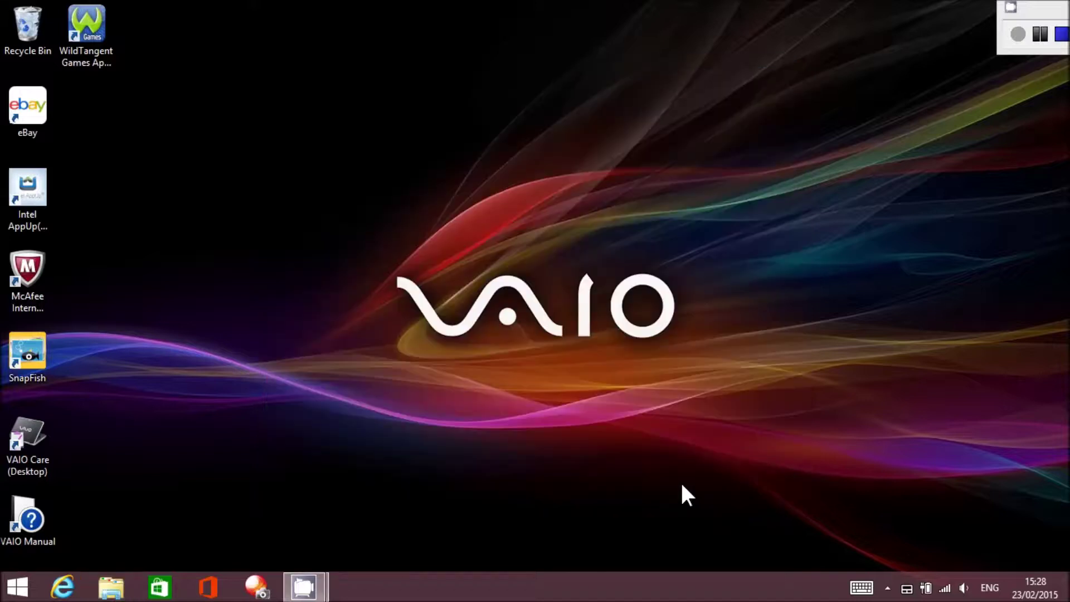
From the new Start menu's All Programs, expand the CyberLink PowerDVD and Embedded Lockdown Manager folders.
click(16, 591)
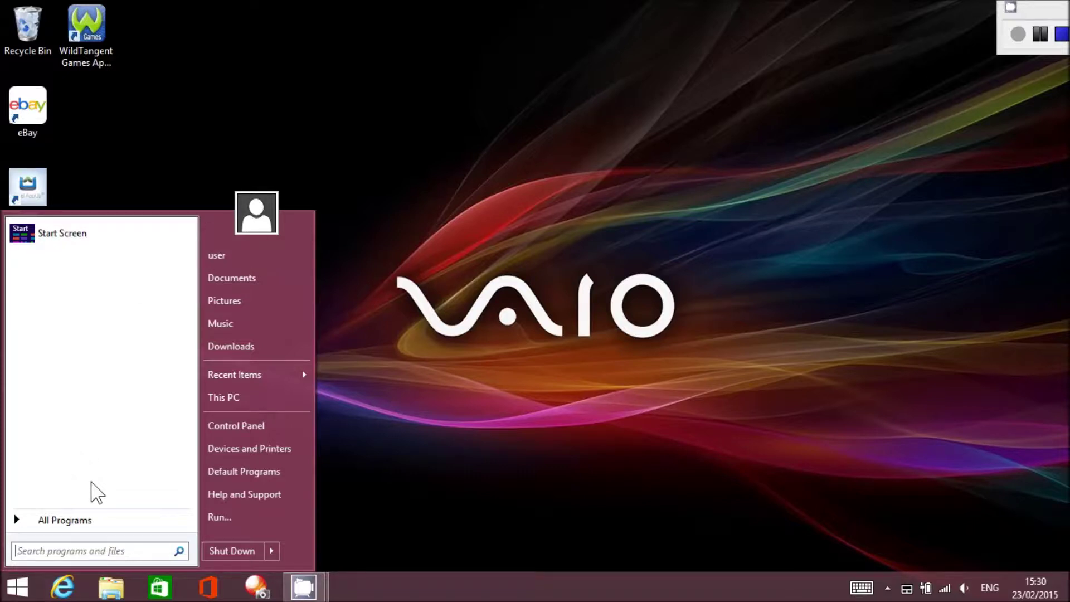
click(22, 520)
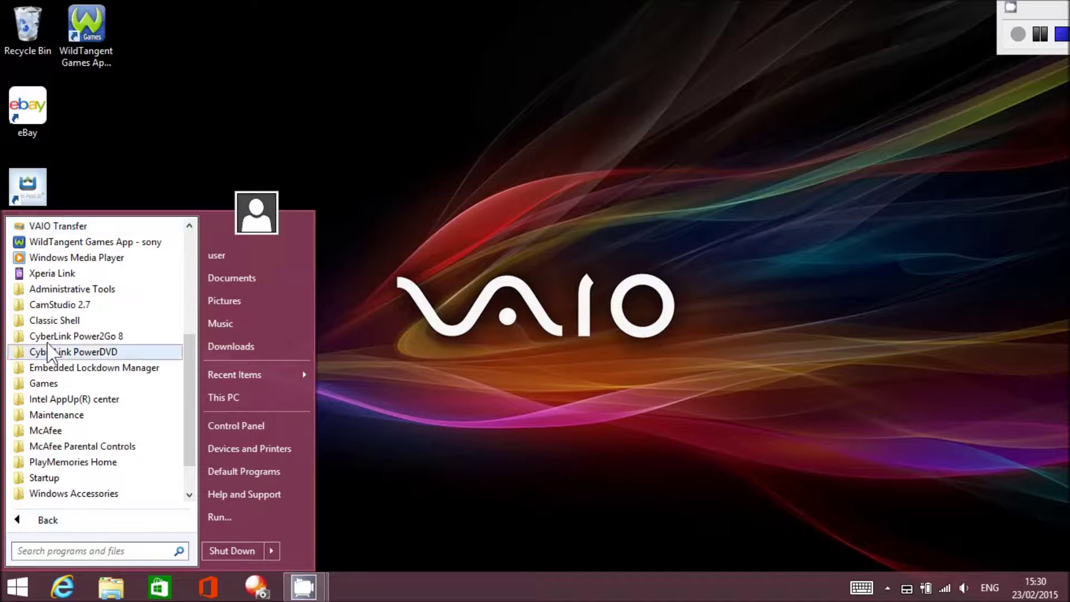
scroll(192, 351, up, 5)
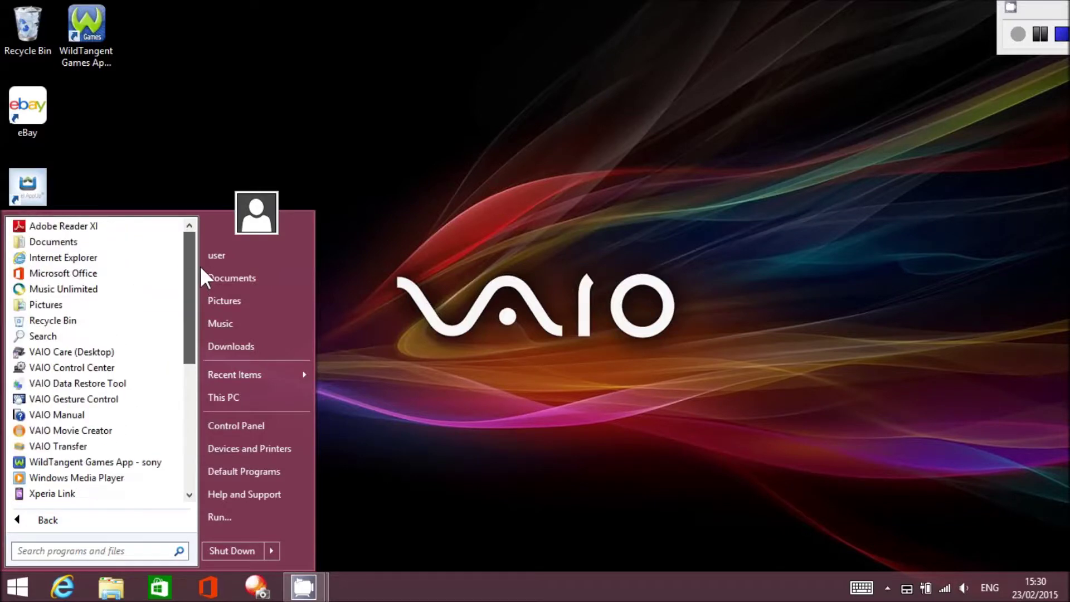
drag(191, 285, 184, 393)
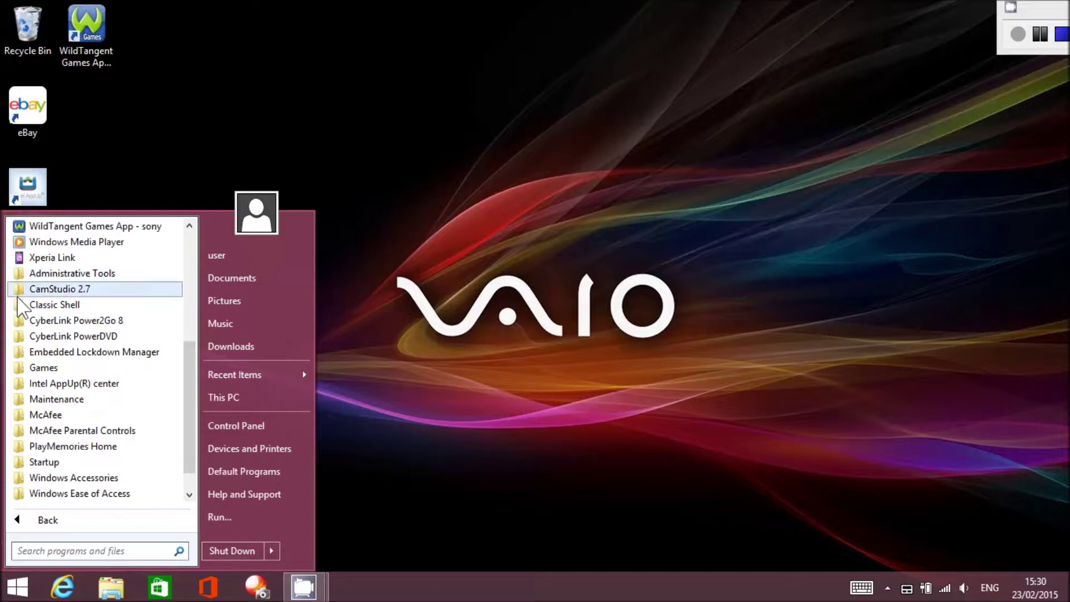
mouse_move(189, 440)
mouse_down()
mouse_move(198, 453)
mouse_move(199, 319)
mouse_move(192, 433)
mouse_up()
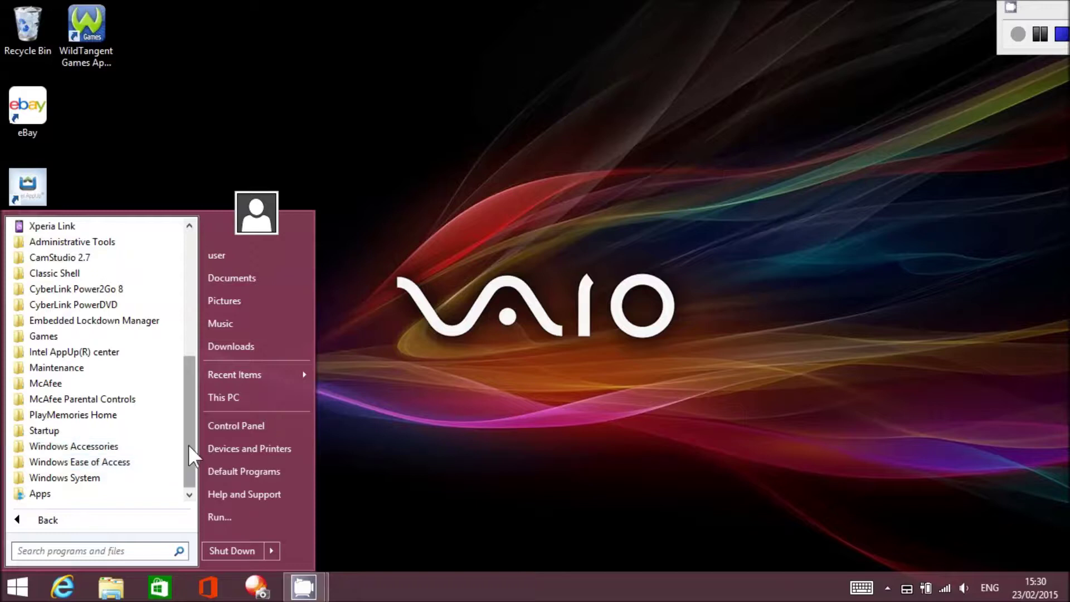
drag(193, 446, 209, 420)
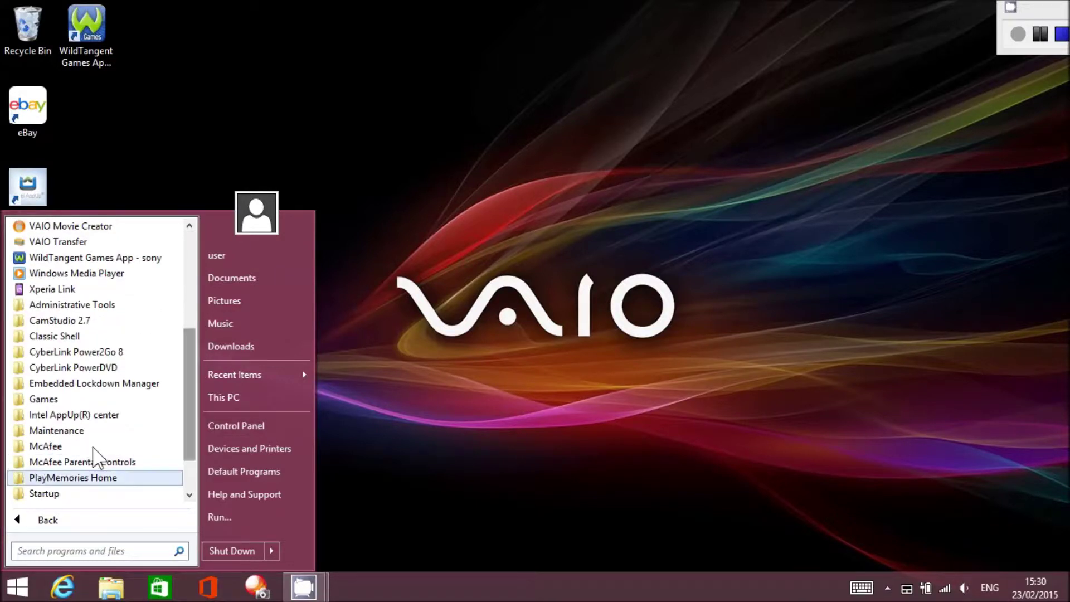
click(62, 368)
click(179, 393)
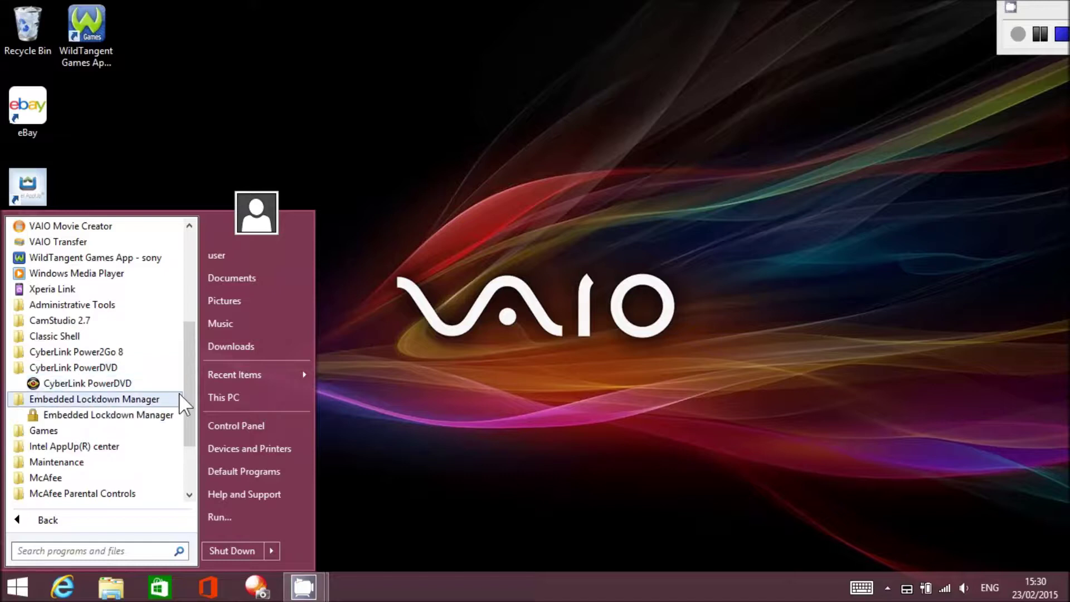
drag(189, 399, 189, 277)
Open the user folder, then Control Panel, from the Start menu, closing each window afterwards.
click(240, 257)
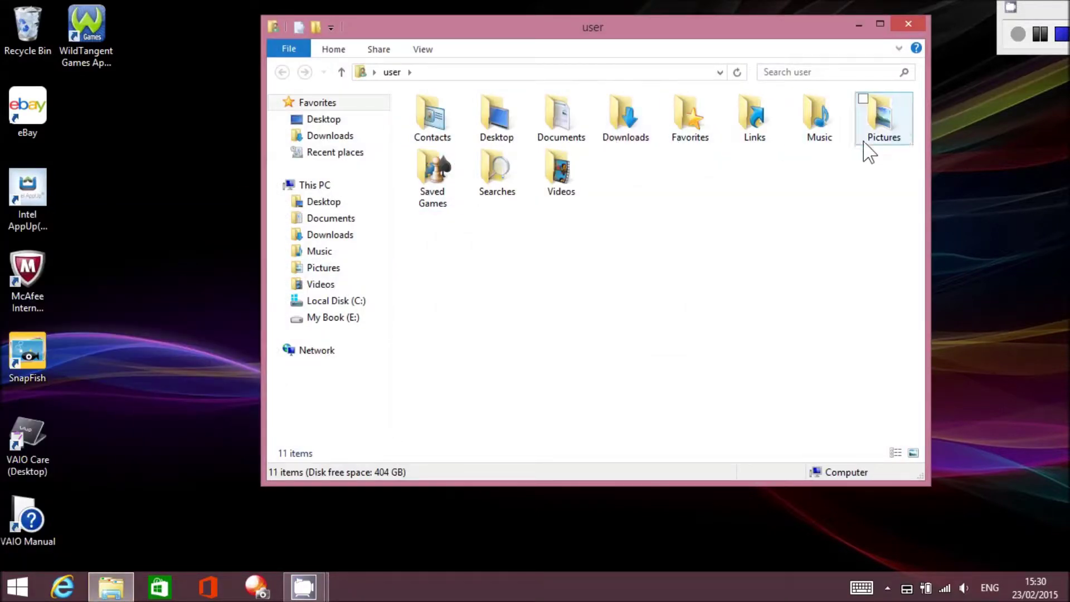
click(905, 22)
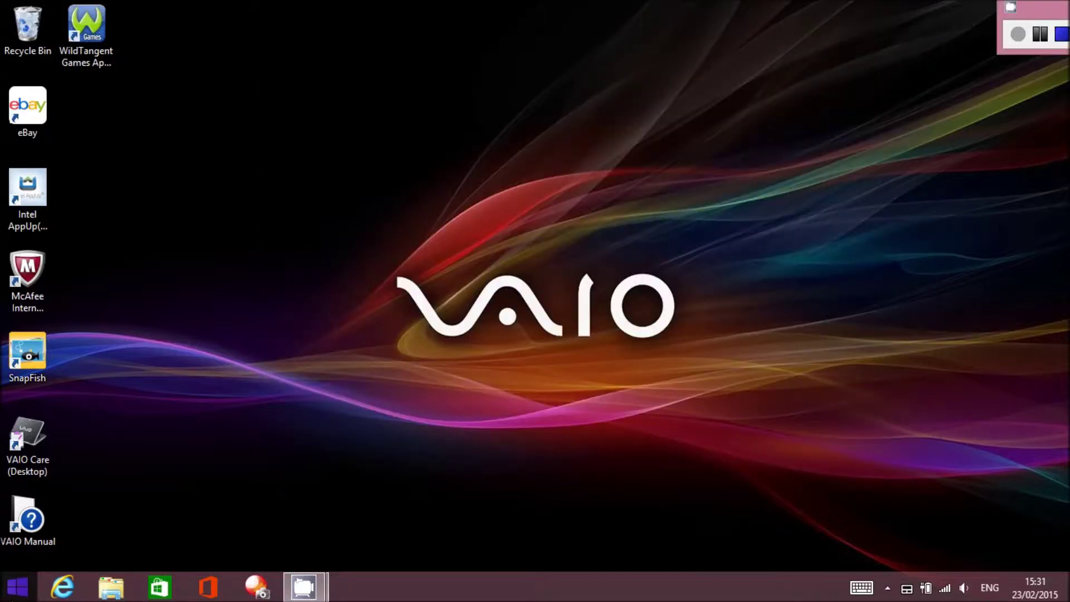
click(17, 586)
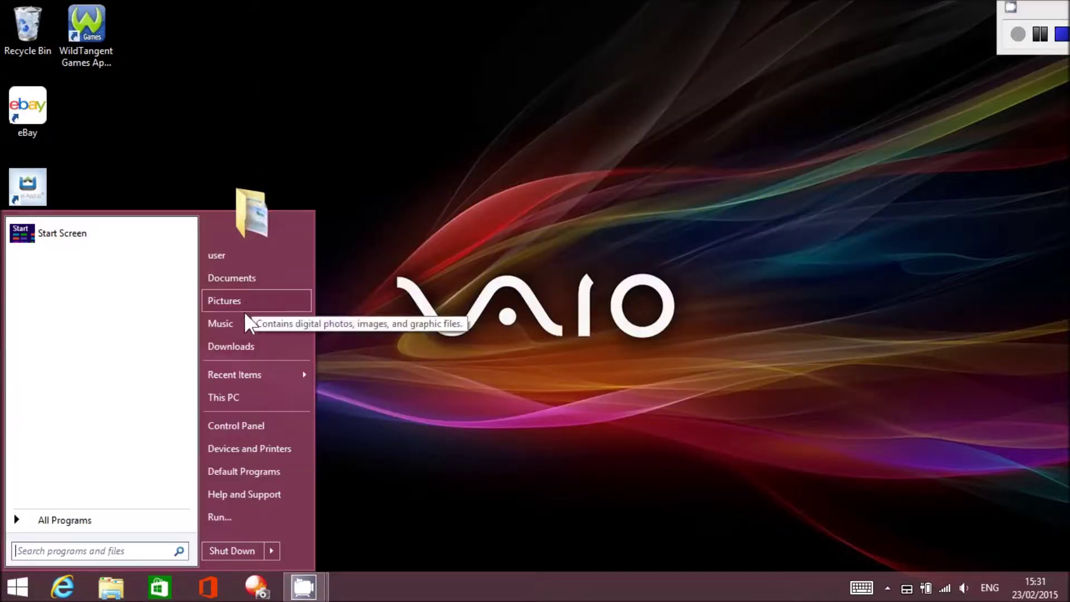
click(235, 426)
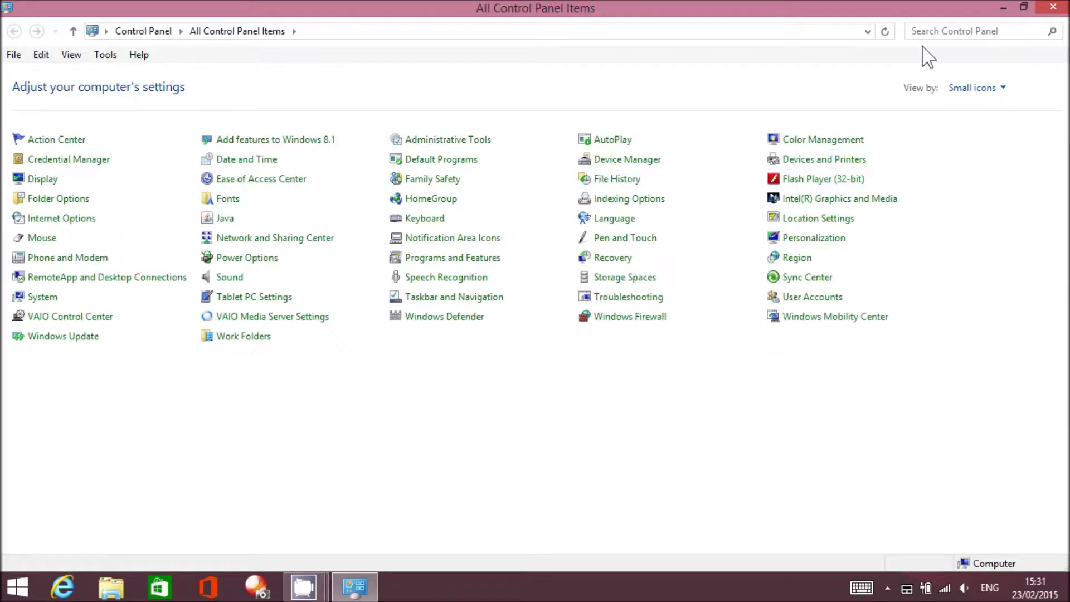
click(1053, 7)
key(super)
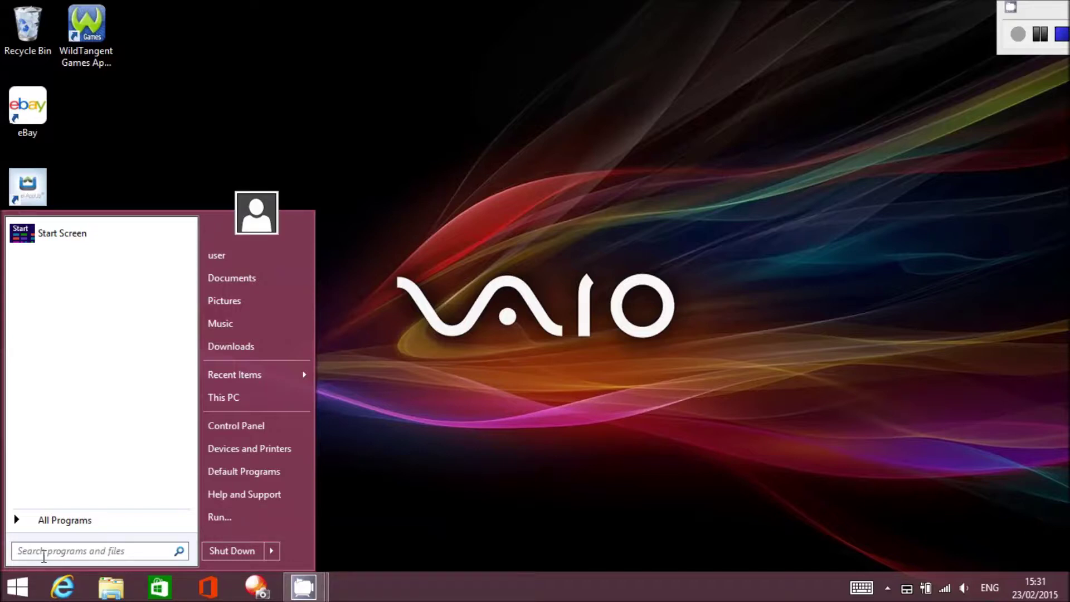
Search for 'user' in the Start menu and view the Shut Down power options.
text(user)
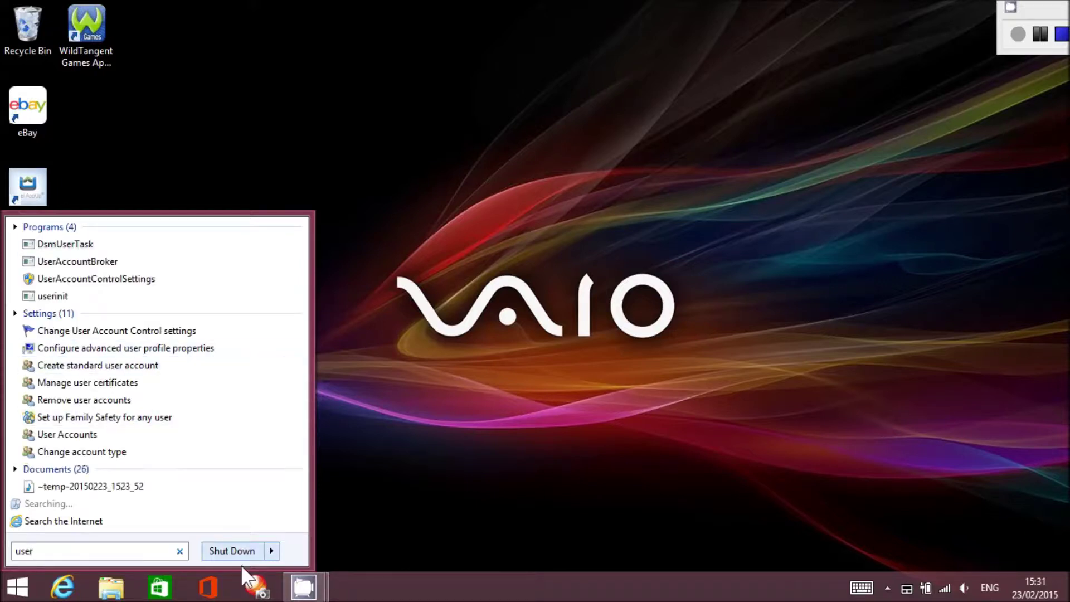
click(276, 553)
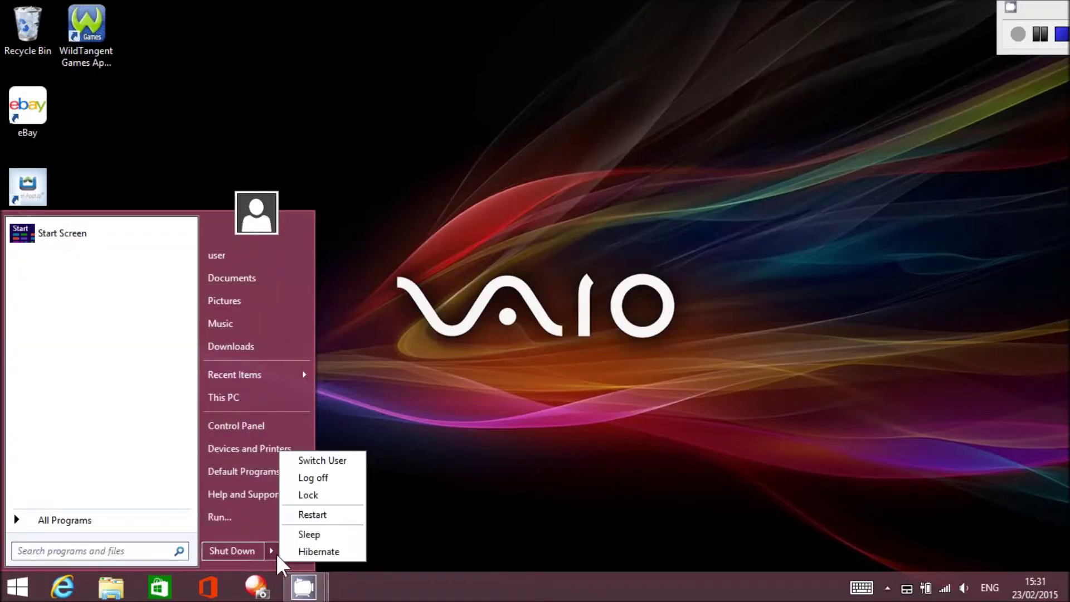
click(640, 404)
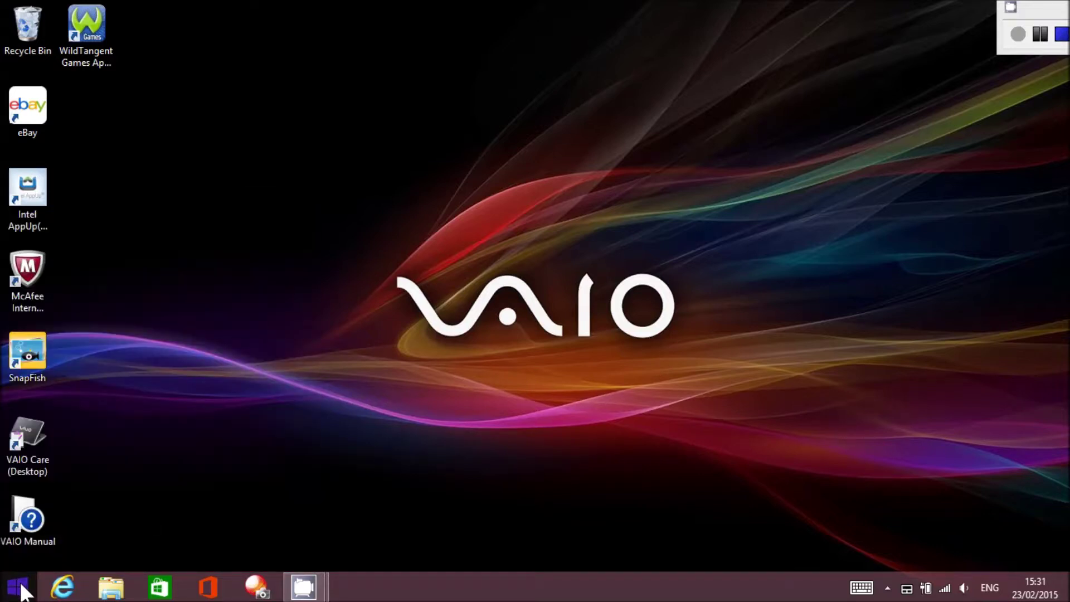
Open the tiled Windows 8.1 Start screen and return to the desktop via the Desktop tile.
click(345, 434)
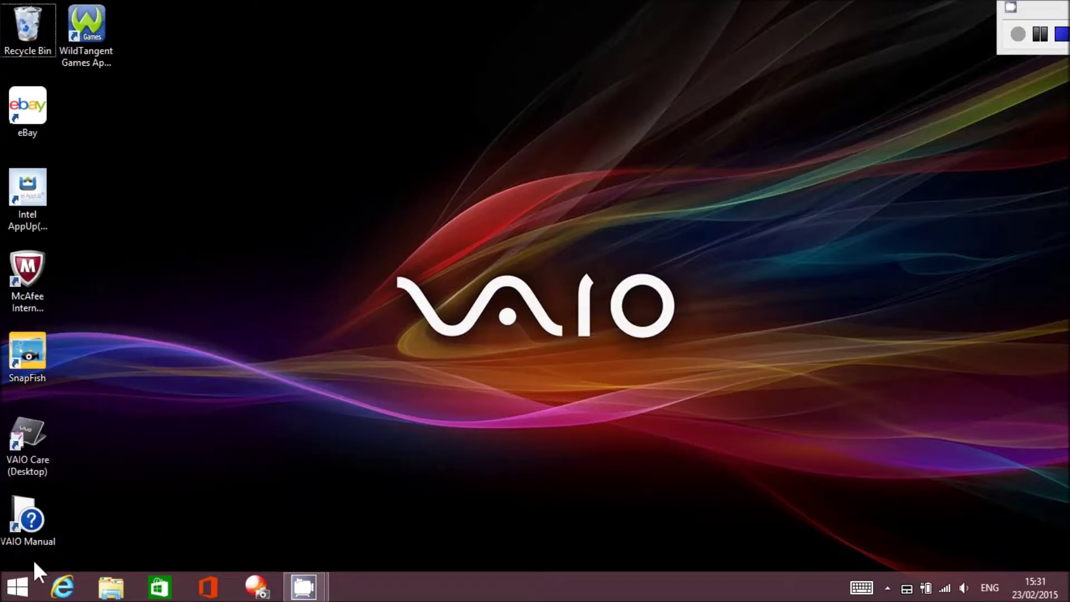
click(19, 588)
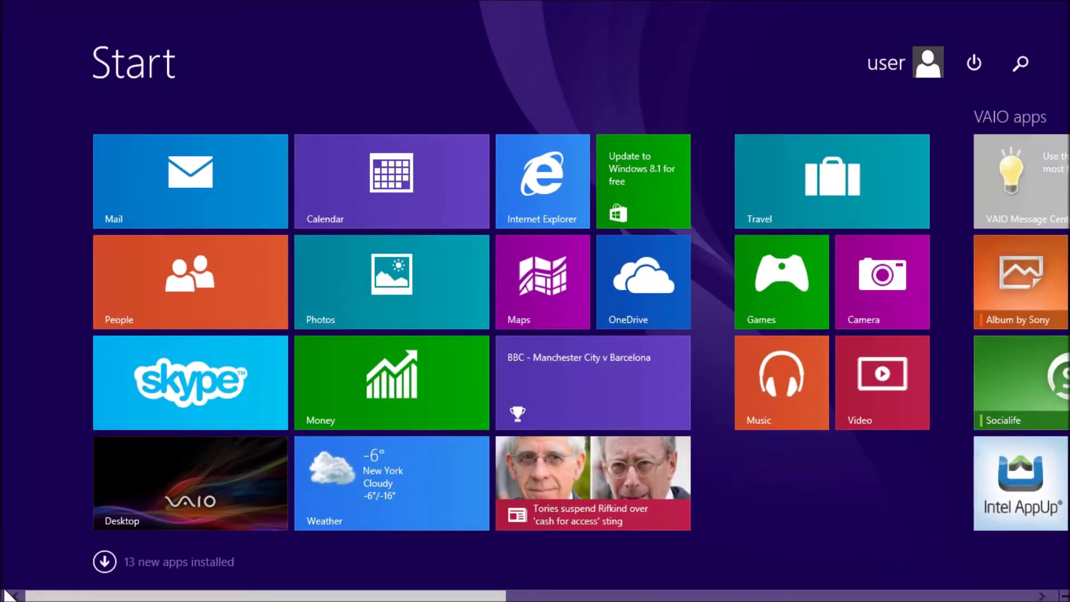
mouse_move(12, 596)
click(162, 503)
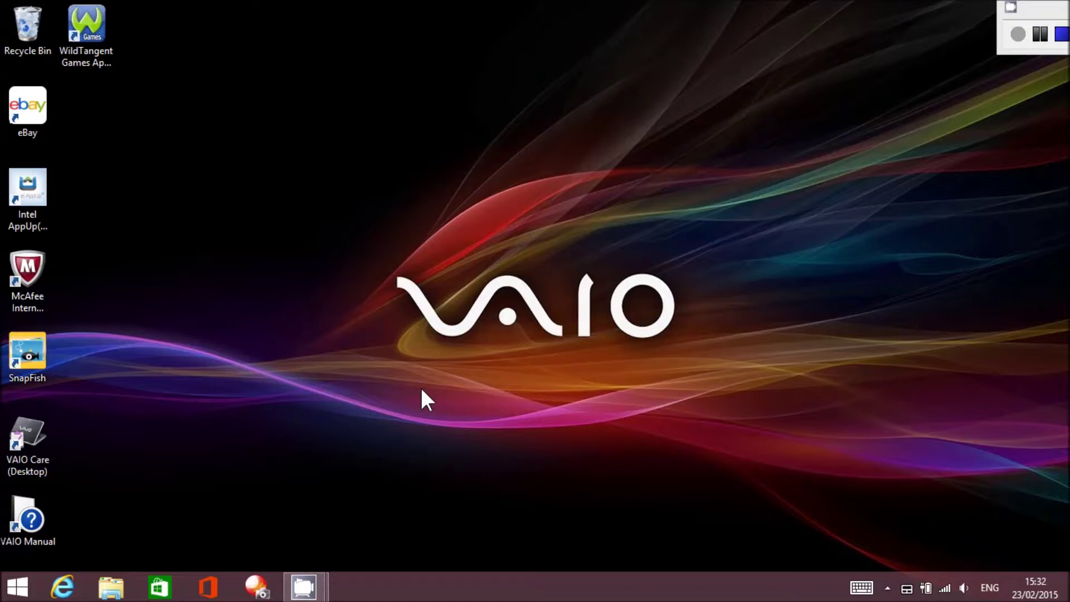
Reach the Start screen through the classic menu's Start Screen entry, then return to the desktop.
key(super)
key(super)
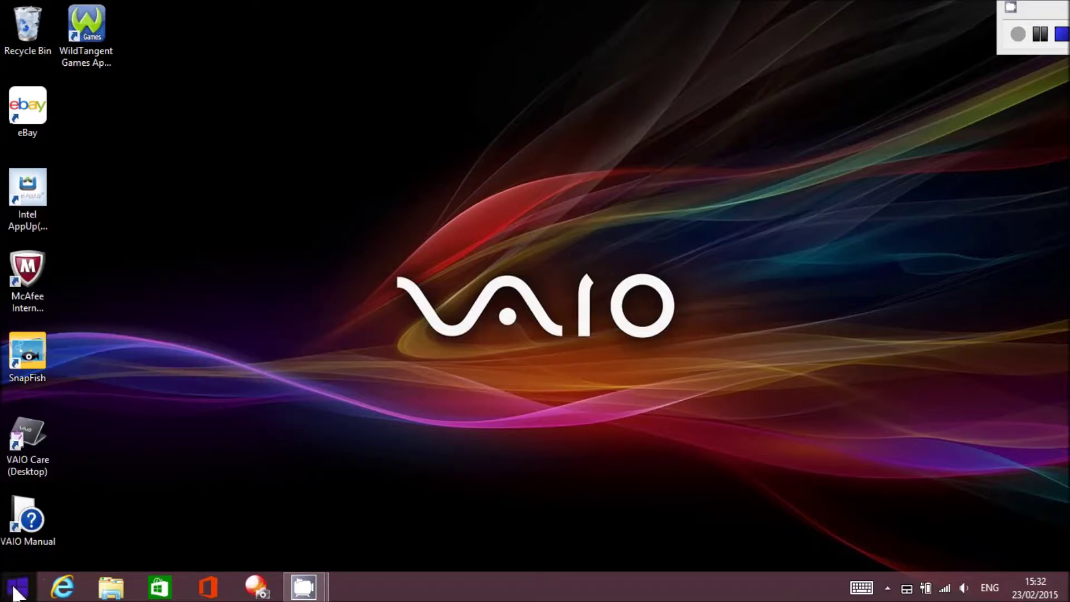
click(18, 588)
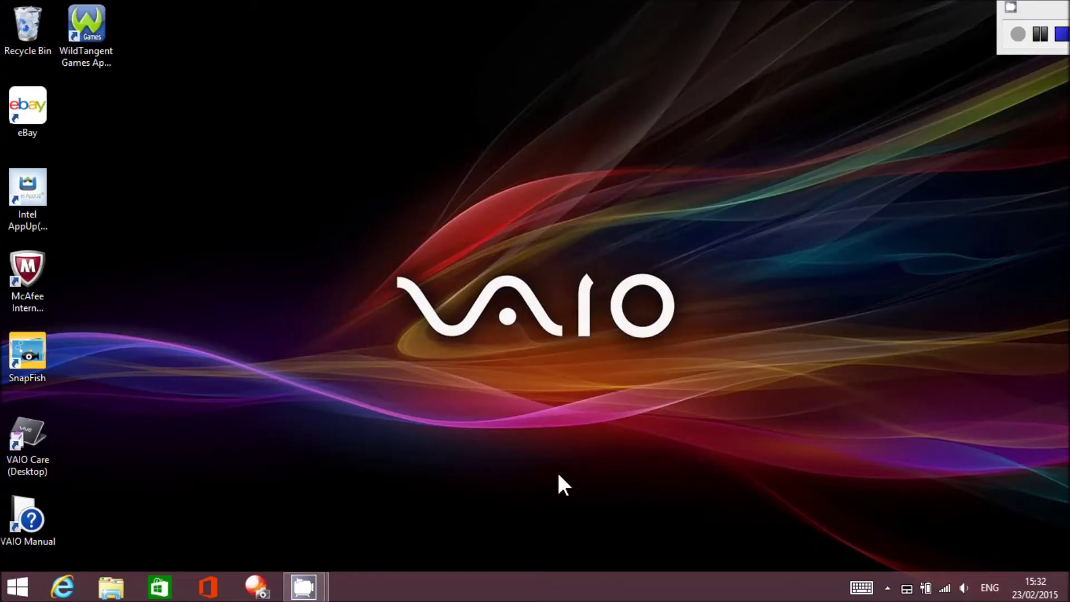
key(super)
click(39, 235)
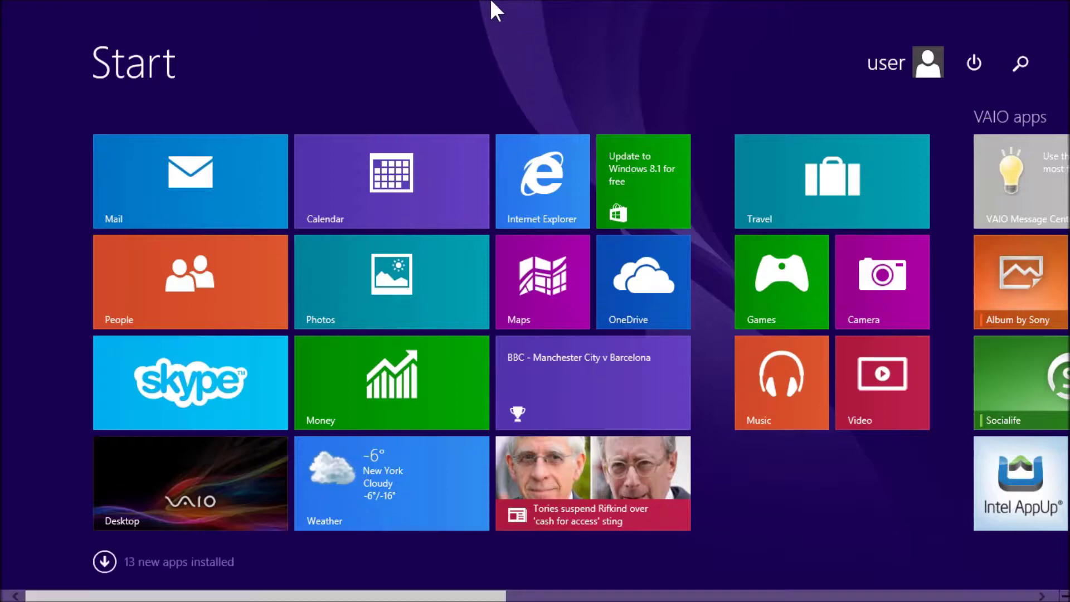
scroll(611, 356, down, 5)
scroll(614, 364, up, 5)
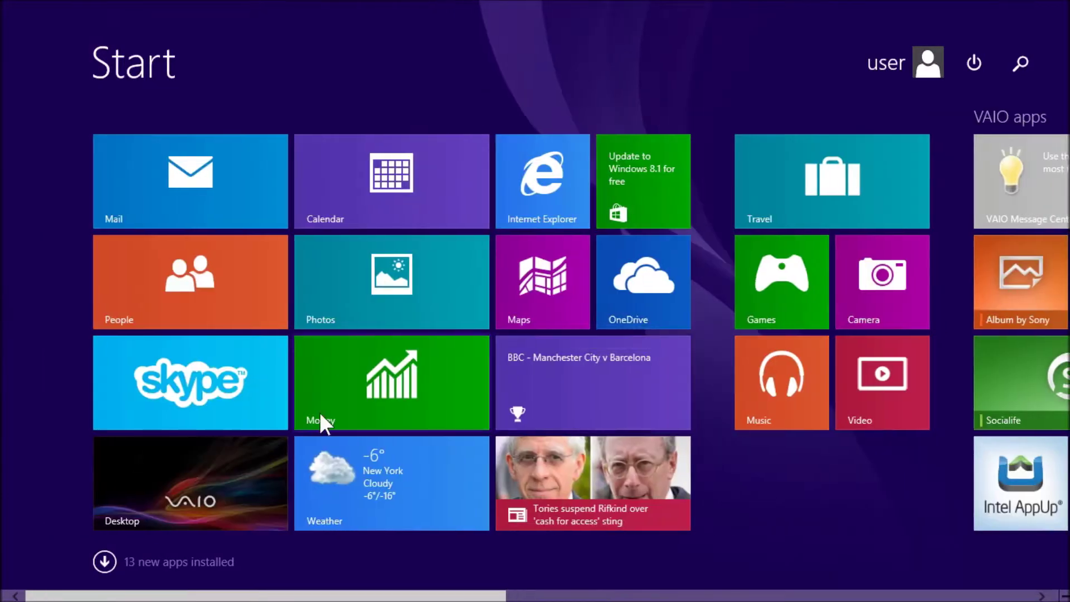
click(185, 513)
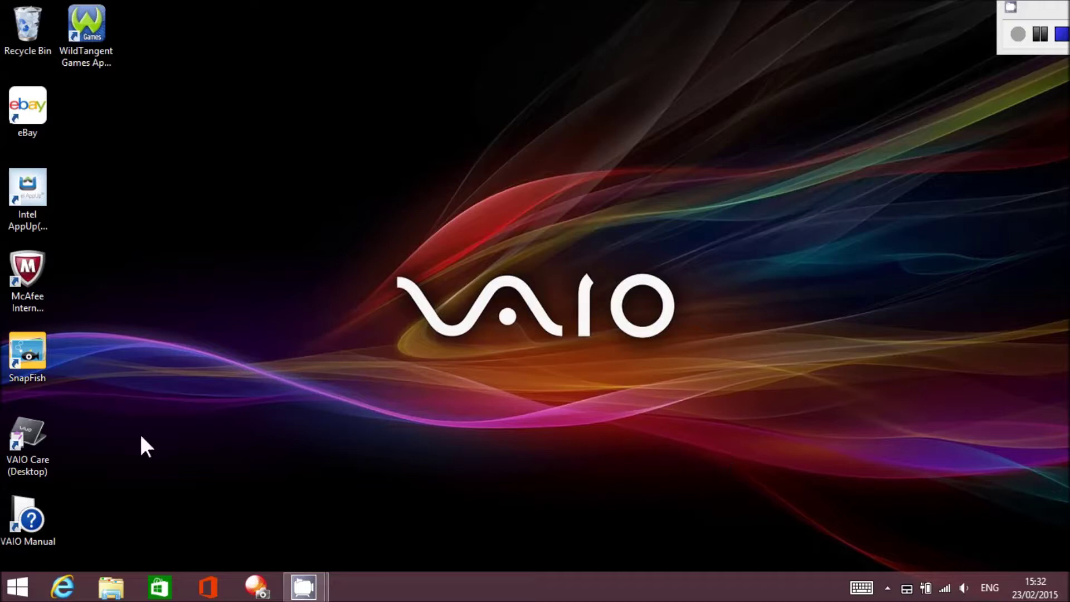
click(19, 587)
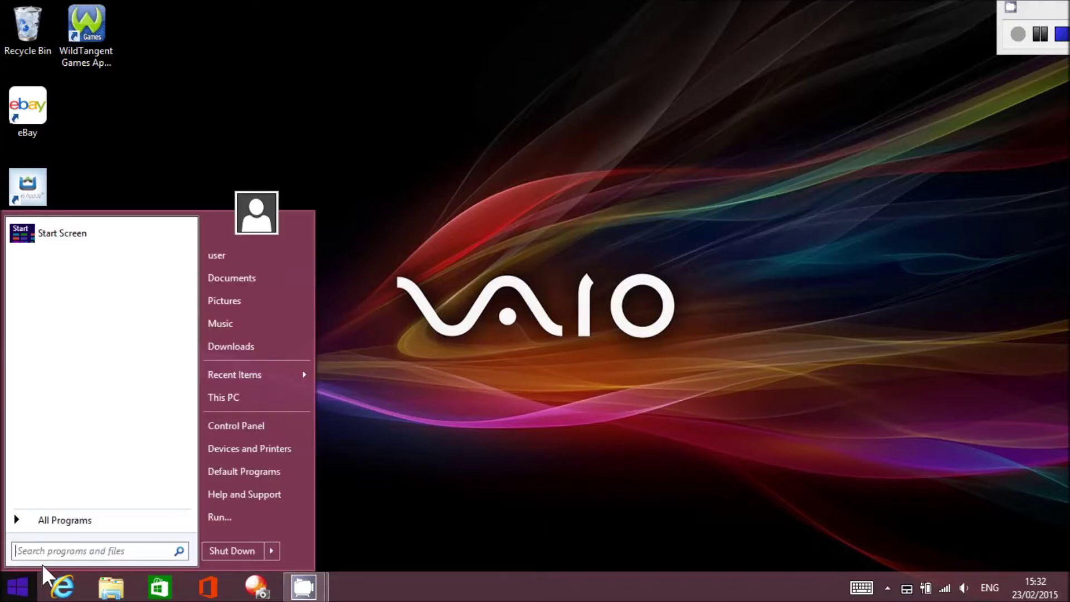
Browse This PC into Local Disk (C:), then close the window and dismiss the Start menu.
click(207, 396)
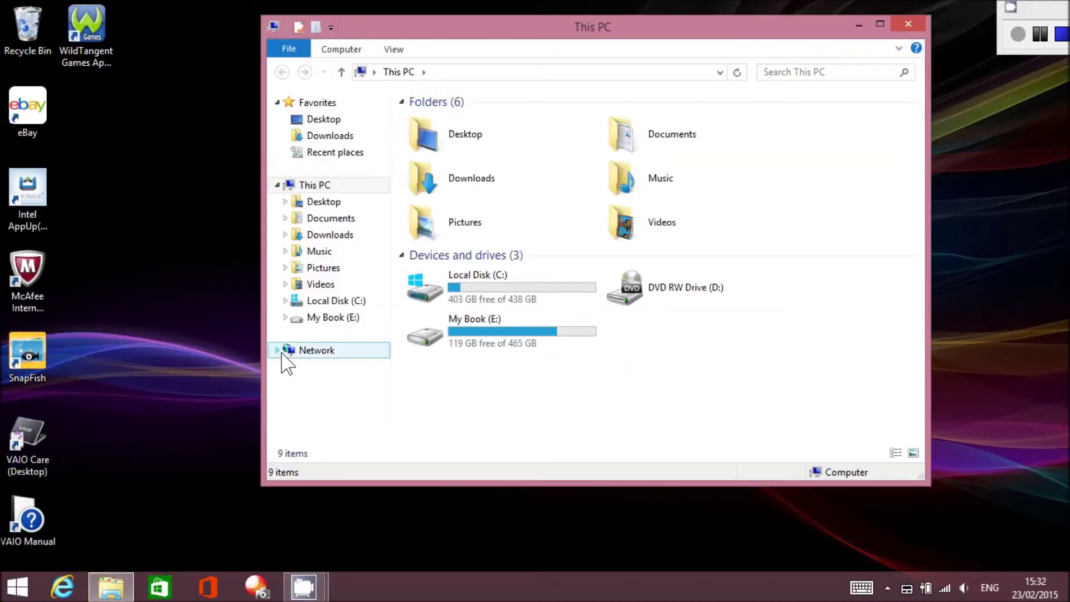
double_click(535, 292)
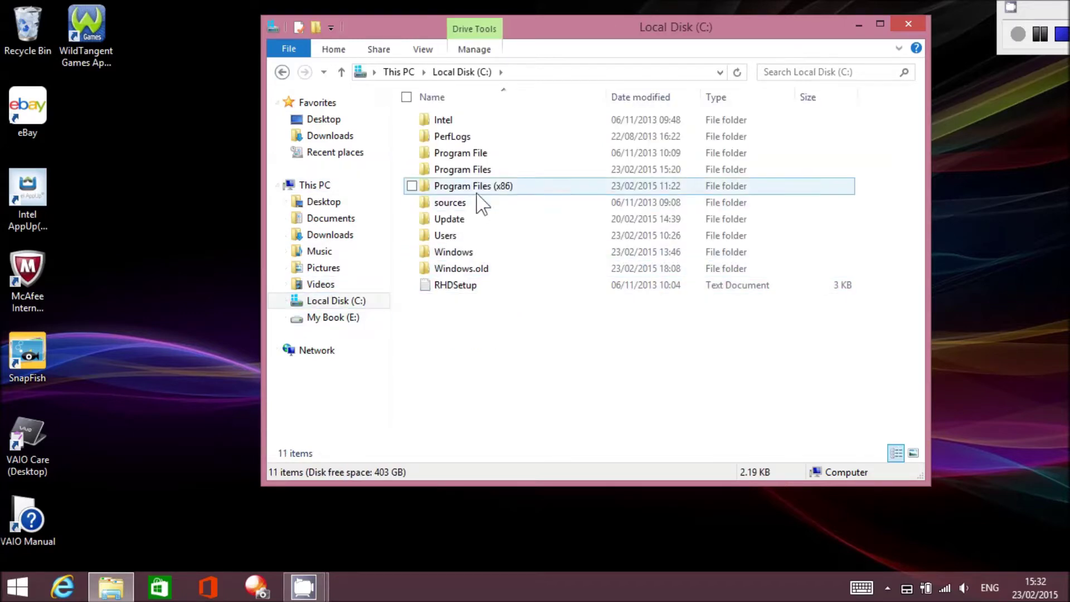
click(908, 24)
click(16, 590)
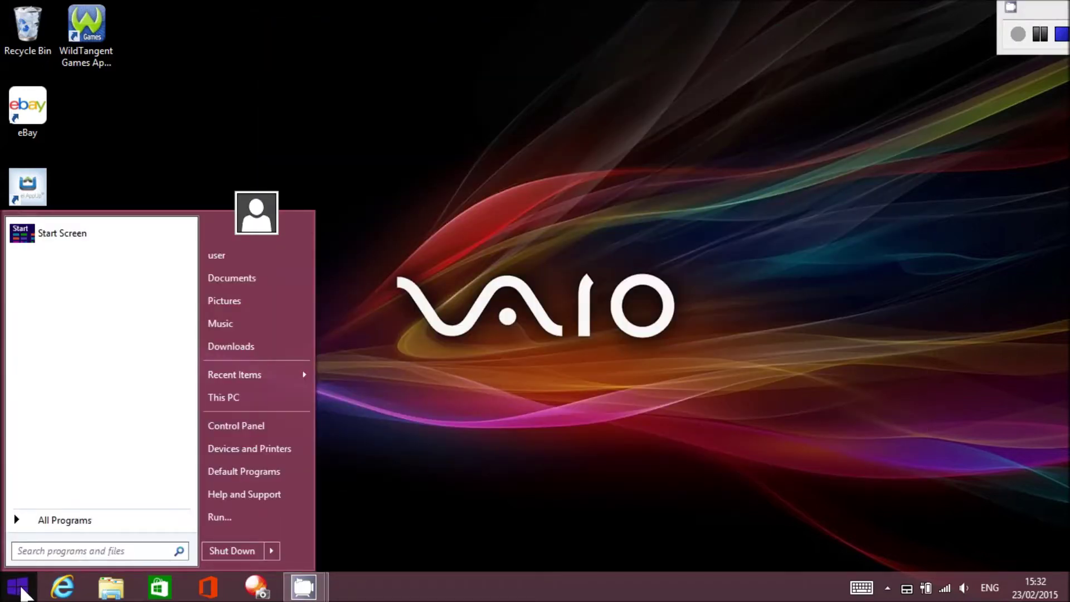
click(1040, 34)
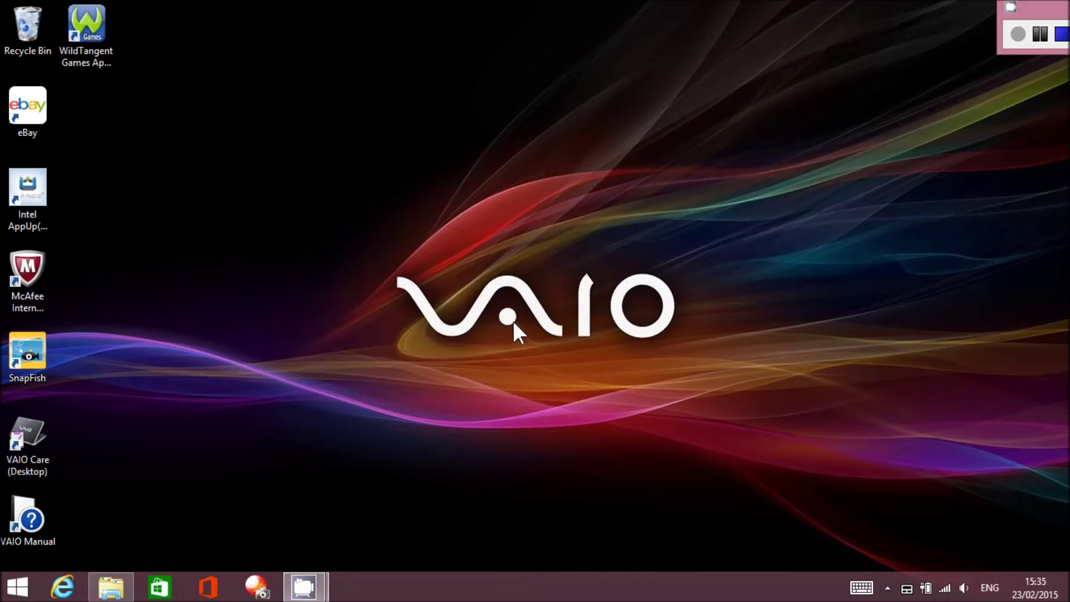